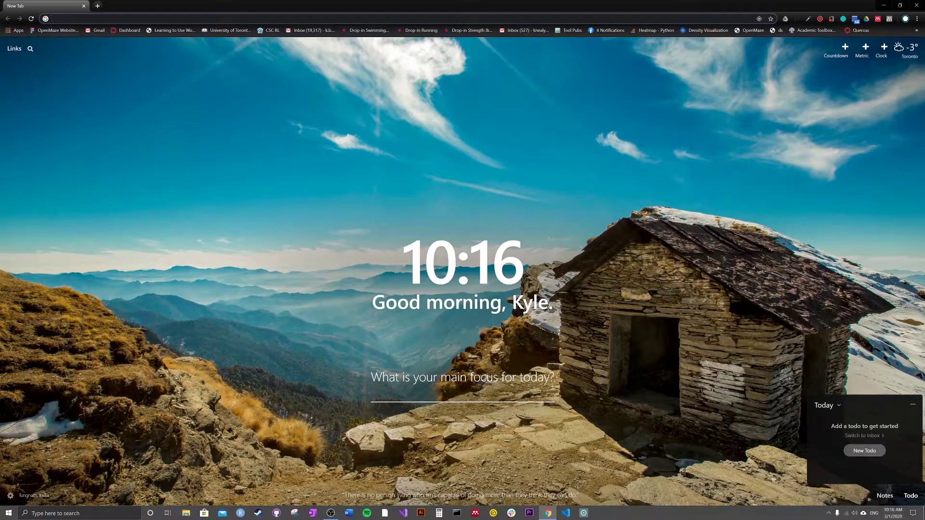
- Go to github.com/duncanlab/openmaze in Chrome
{"action": "type", "text": "gith"}
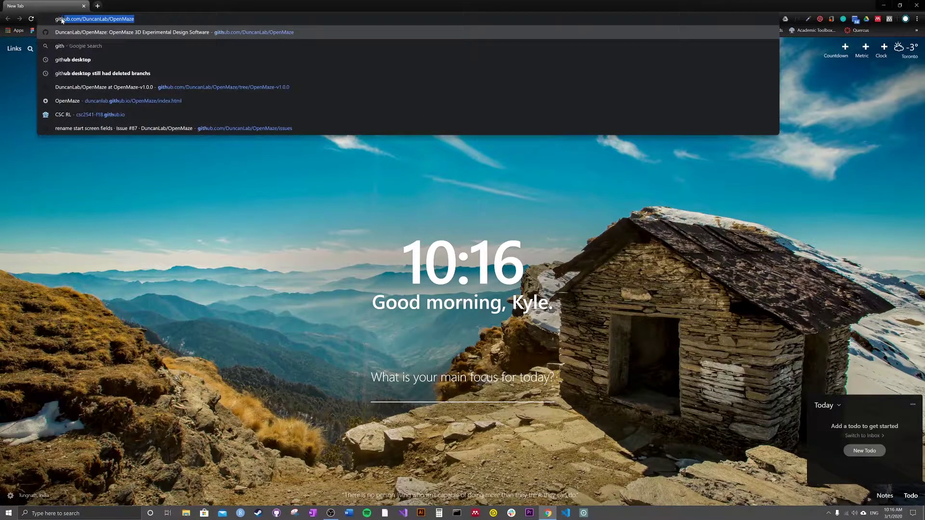
{"action": "type", "text": "ub.com/"}
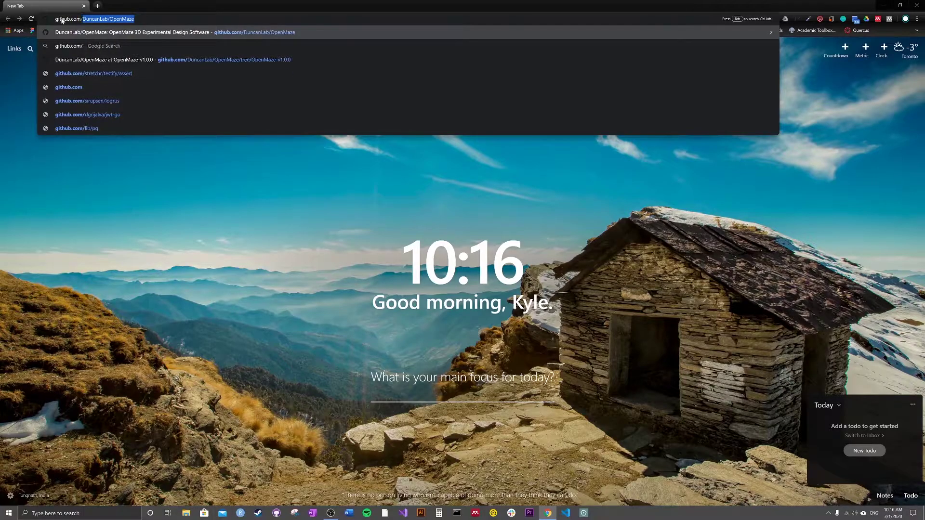
{"action": "type", "text": "dunca"}
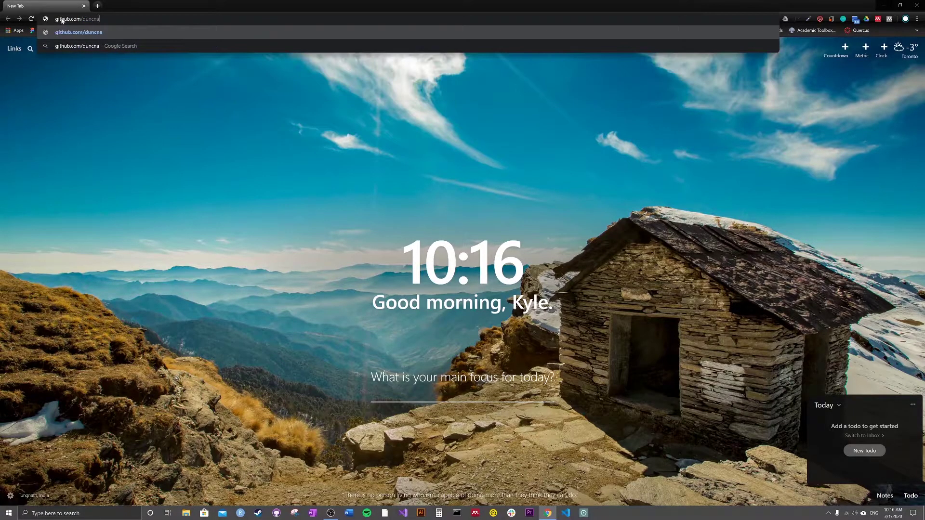
{"action": "type", "text": "nlab."}
{"action": "key", "text": "BackSpace"}
{"action": "type", "text": "/openmaze"}
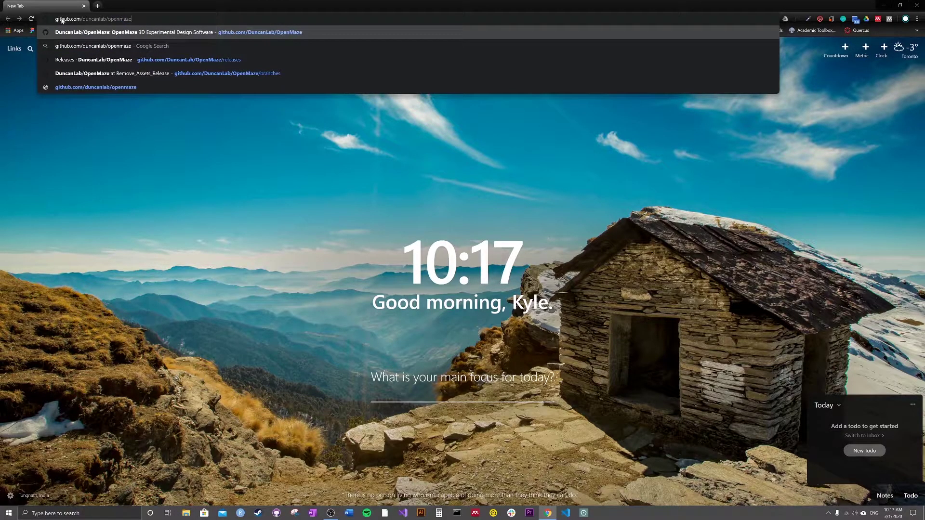
{"action": "key", "text": "Return"}
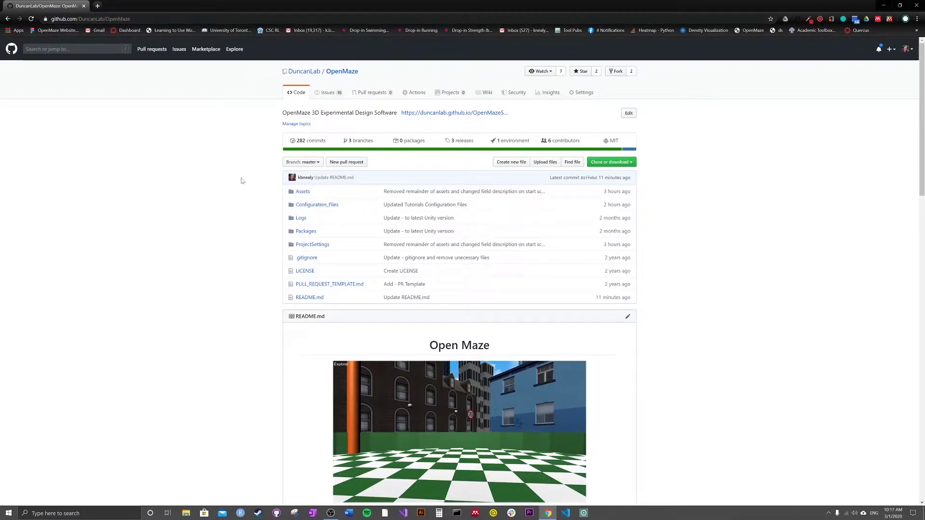
- Scroll the README down to Getting Started, with its Unity 2019.x prerequisites and installation steps
{"action": "scroll", "coordinate": [712, 240], "scroll_direction": "down", "scroll_amount": 1}
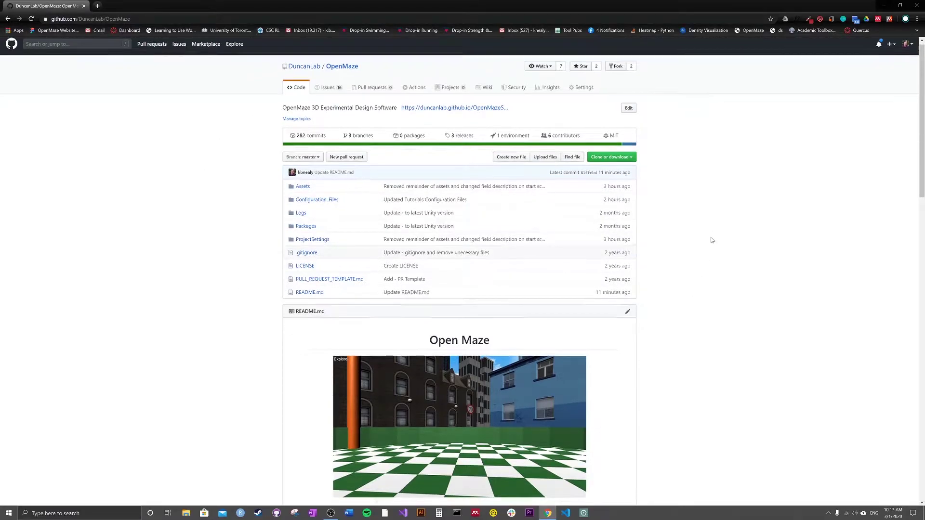
{"action": "scroll", "coordinate": [712, 240], "scroll_direction": "down", "scroll_amount": 4}
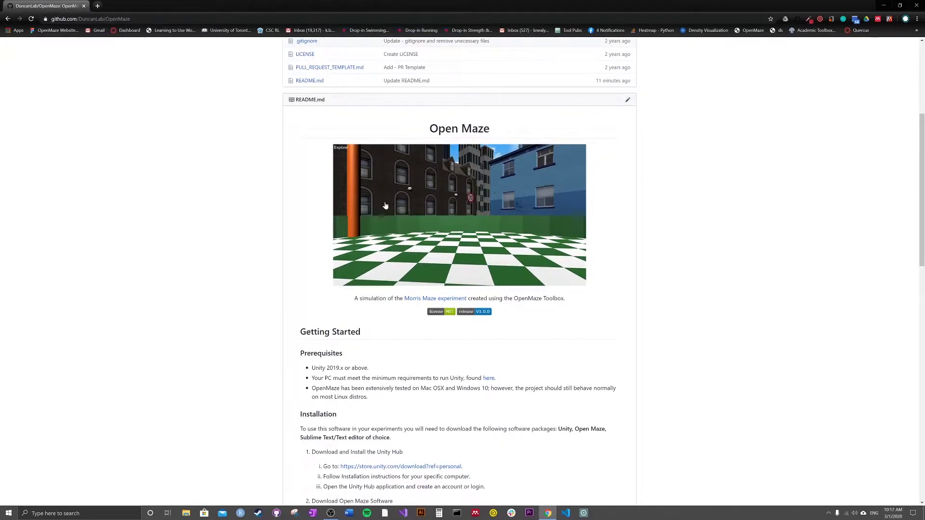
{"action": "scroll", "coordinate": [224, 296], "scroll_direction": "down", "scroll_amount": 1}
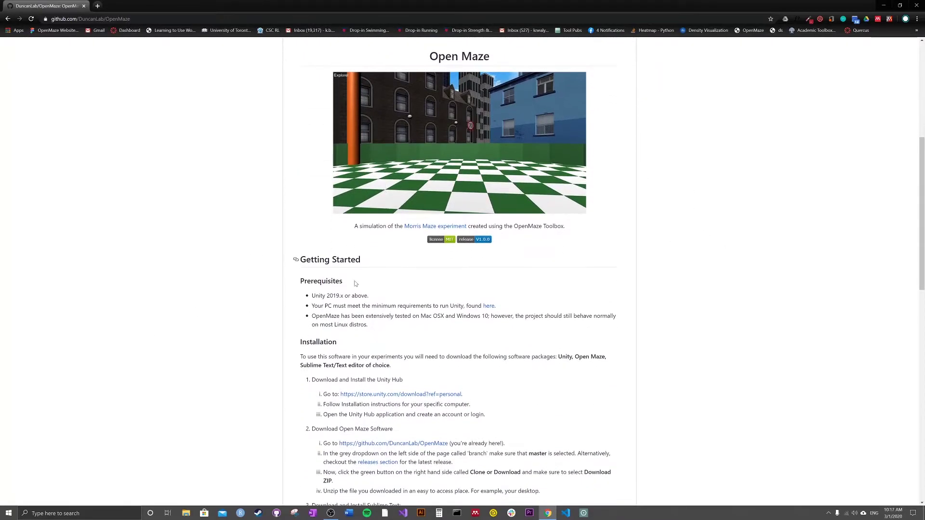
{"action": "scroll", "coordinate": [686, 155], "scroll_direction": "down", "scroll_amount": 1}
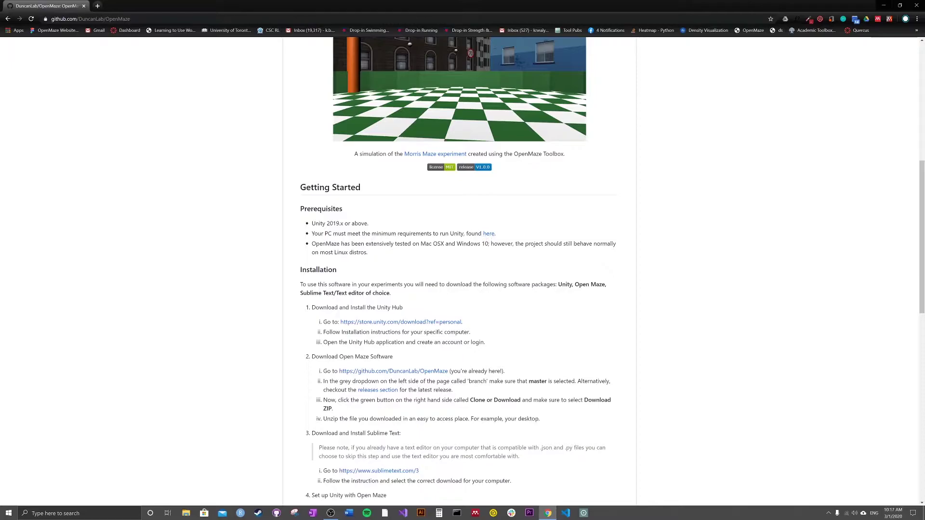
{"action": "scroll", "coordinate": [380, 230], "scroll_direction": "down", "scroll_amount": 1}
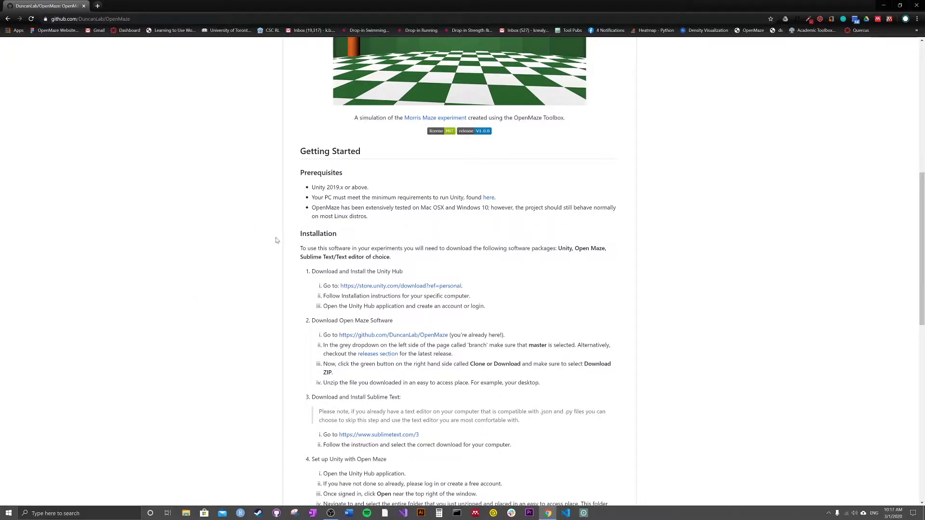
{"action": "scroll", "coordinate": [106, 203], "scroll_direction": "down", "scroll_amount": 2}
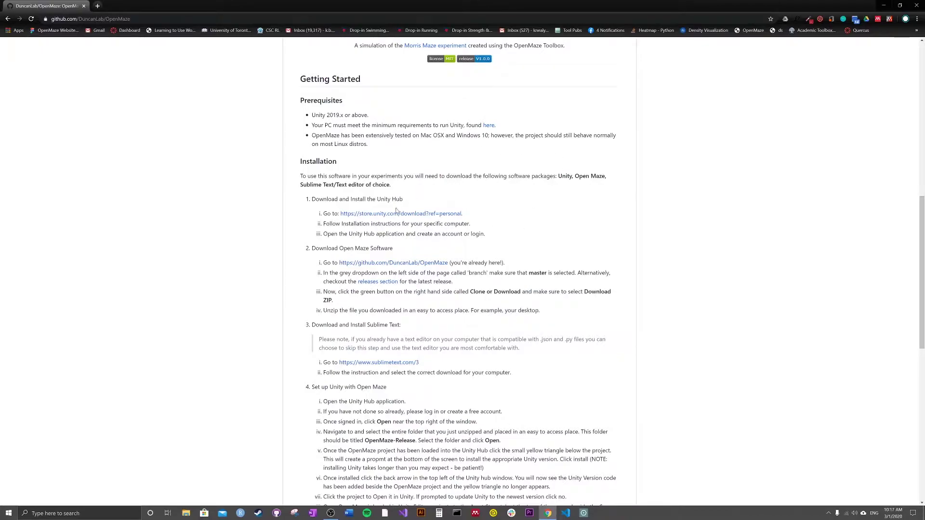
- Accept the Unity Personal terms on store.unity.com, download UnityHubSetup.exe and run it
{"action": "left_click", "coordinate": [378, 215]}
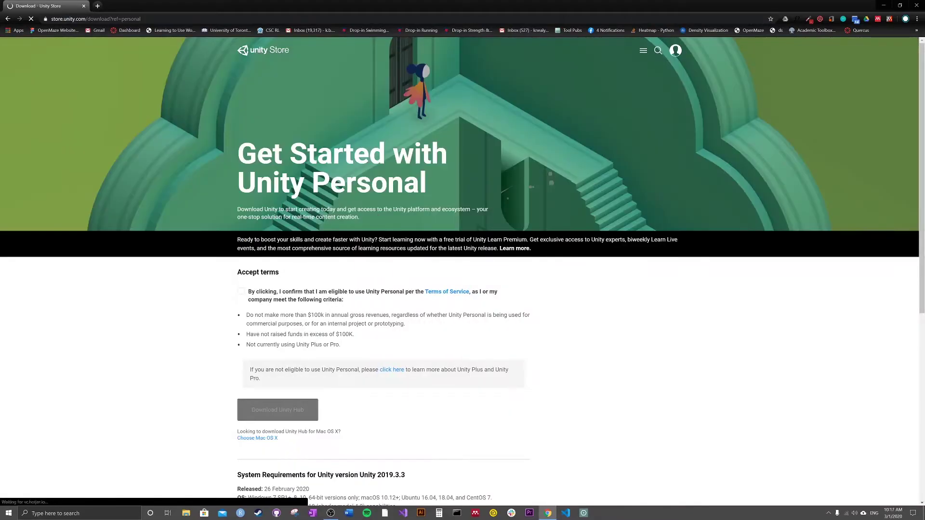
{"action": "scroll", "coordinate": [116, 249], "scroll_direction": "down", "scroll_amount": 2}
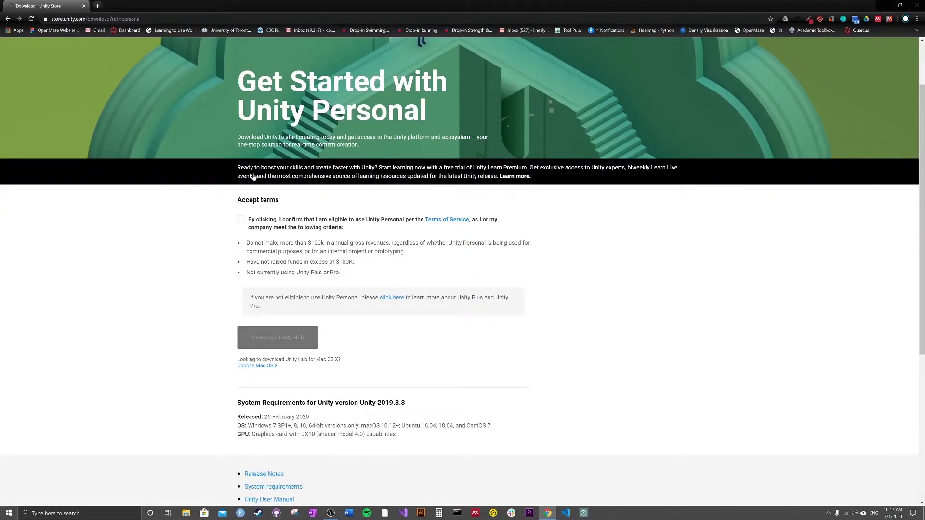
{"action": "left_click", "coordinate": [241, 220]}
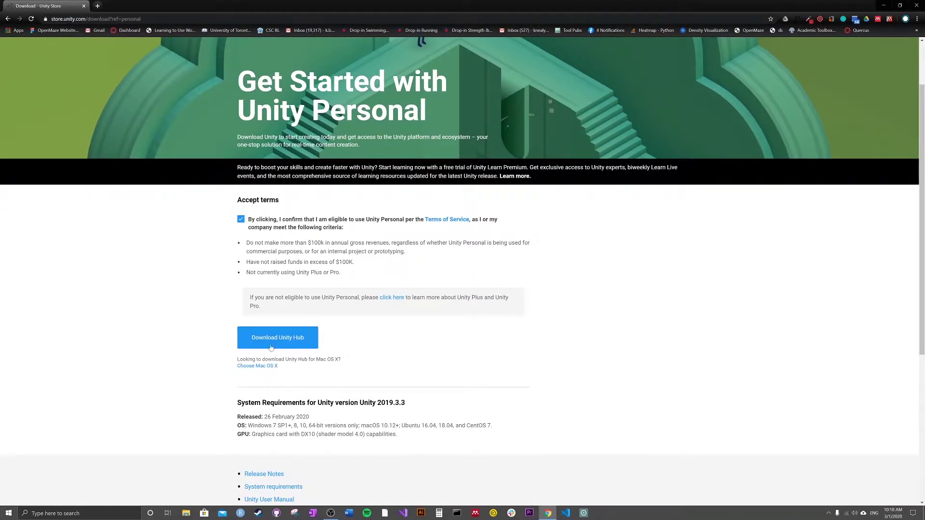
{"action": "left_click", "coordinate": [284, 346]}
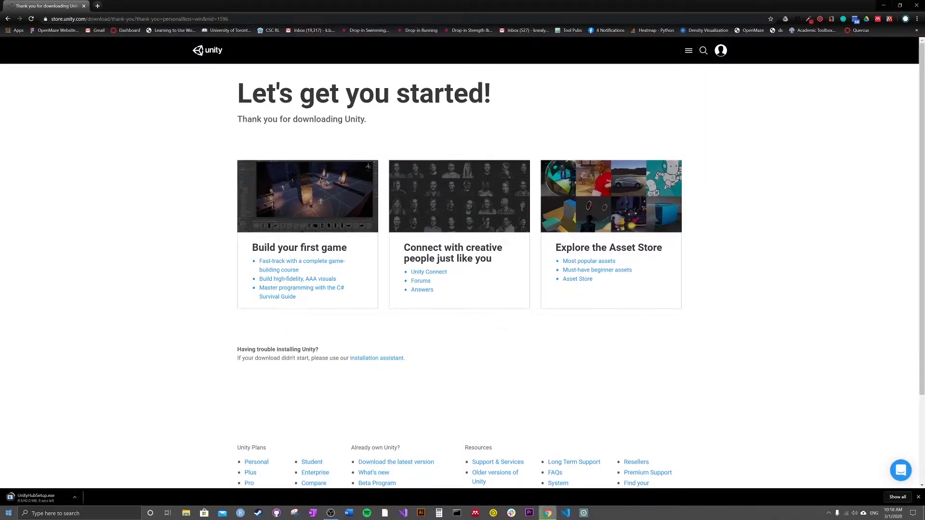
{"action": "left_click", "coordinate": [37, 501]}
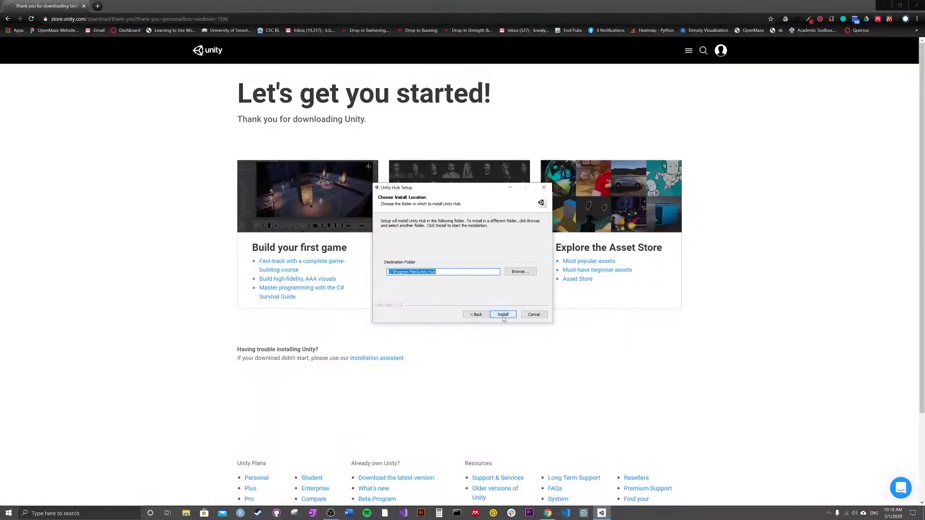
- Install Unity Hub 2.2.2 in the default folder, launch it, and move its window aside
{"action": "left_click", "coordinate": [503, 315]}
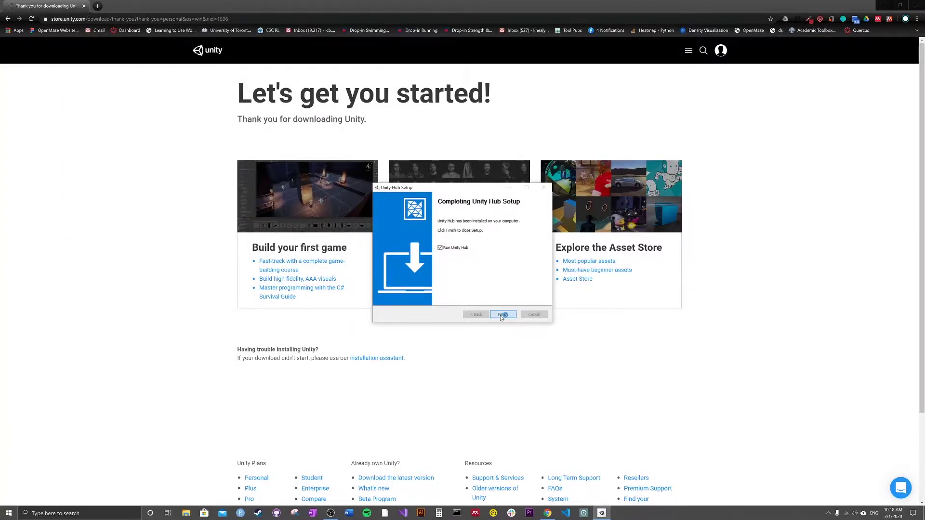
{"action": "left_click", "coordinate": [503, 314]}
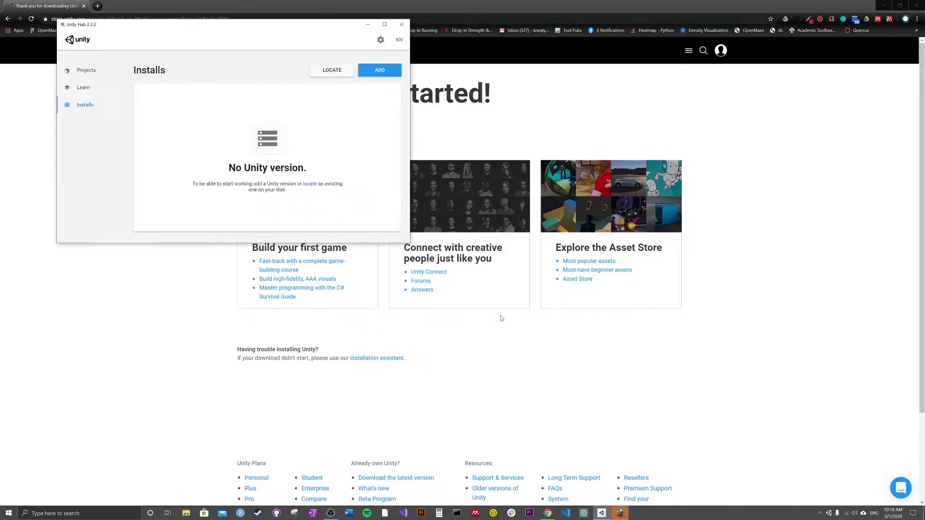
{"action": "left_click_drag", "start_coordinate": [209, 25], "coordinate": [385, 222]}
- Return to github.com/DuncanLab/OpenMaze via the address bar and scroll to the installation steps
{"action": "left_click", "coordinate": [72, 19]}
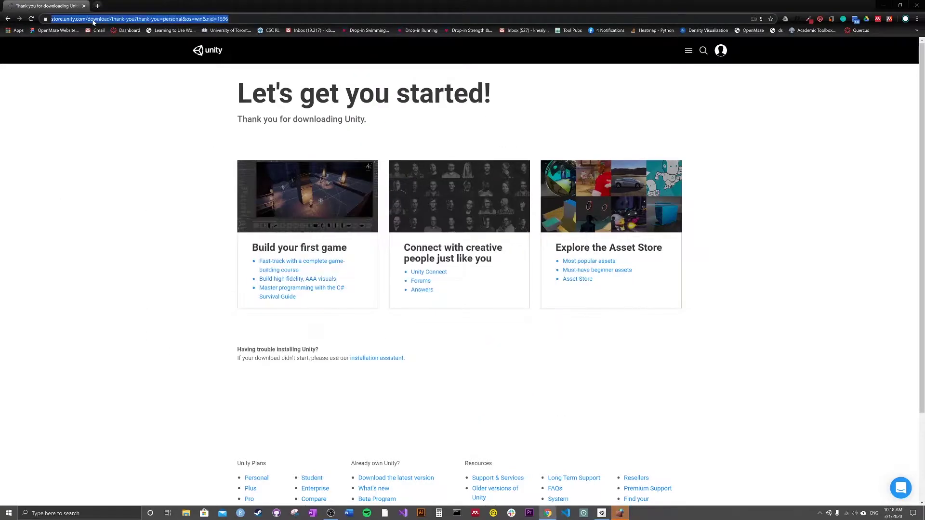
{"action": "type", "text": "git"}
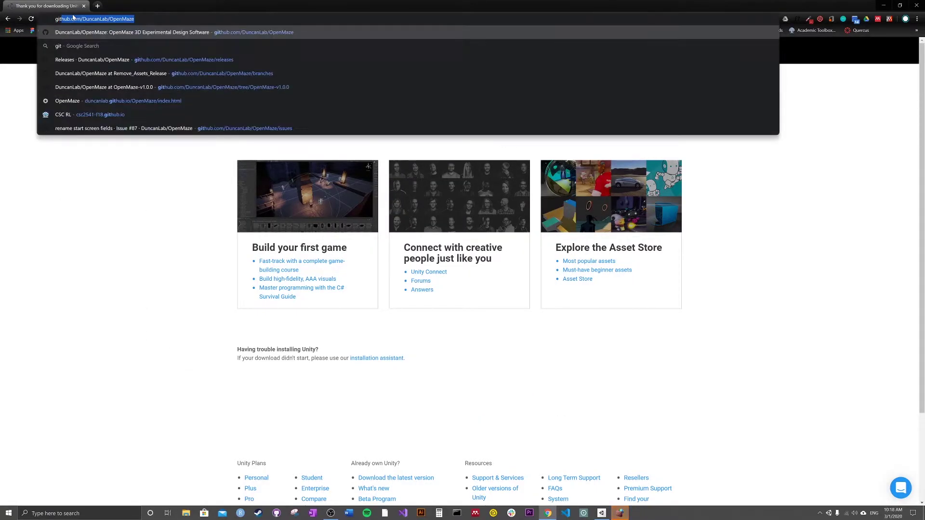
{"action": "key", "text": "Return"}
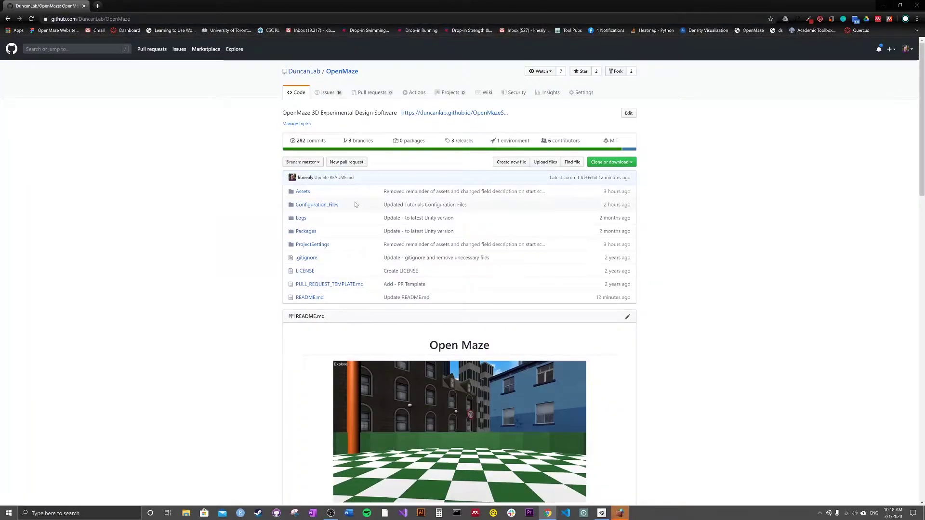
{"action": "scroll", "coordinate": [355, 204], "scroll_direction": "down", "scroll_amount": 9}
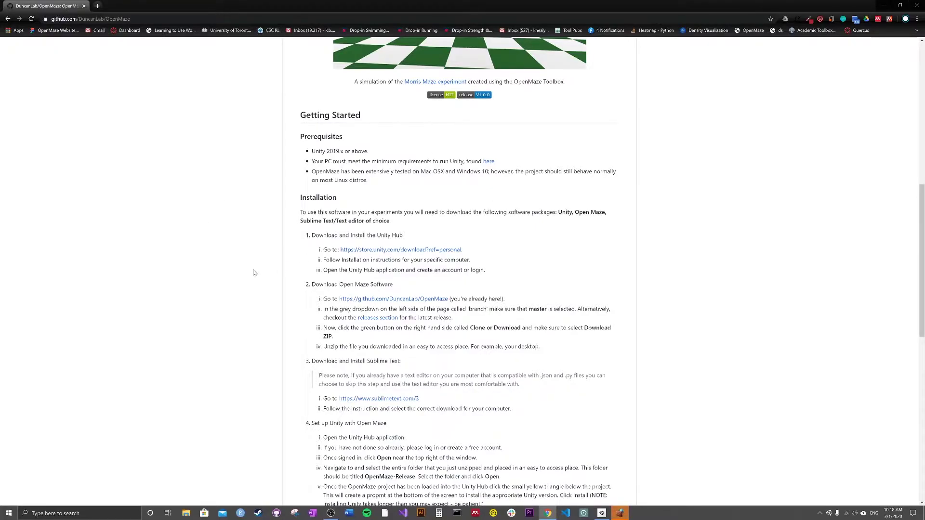
{"action": "scroll", "coordinate": [230, 259], "scroll_direction": "down", "scroll_amount": 1}
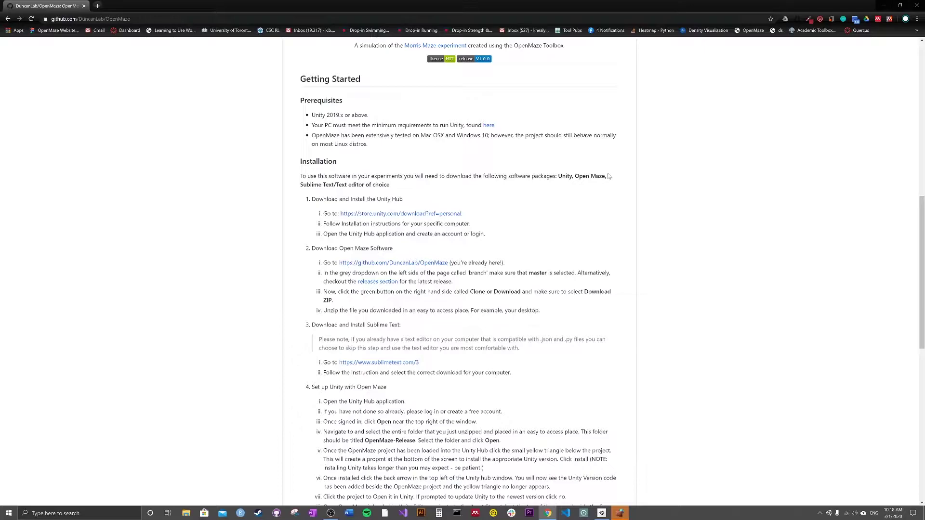
{"action": "scroll", "coordinate": [609, 176], "scroll_direction": "up", "scroll_amount": 10}
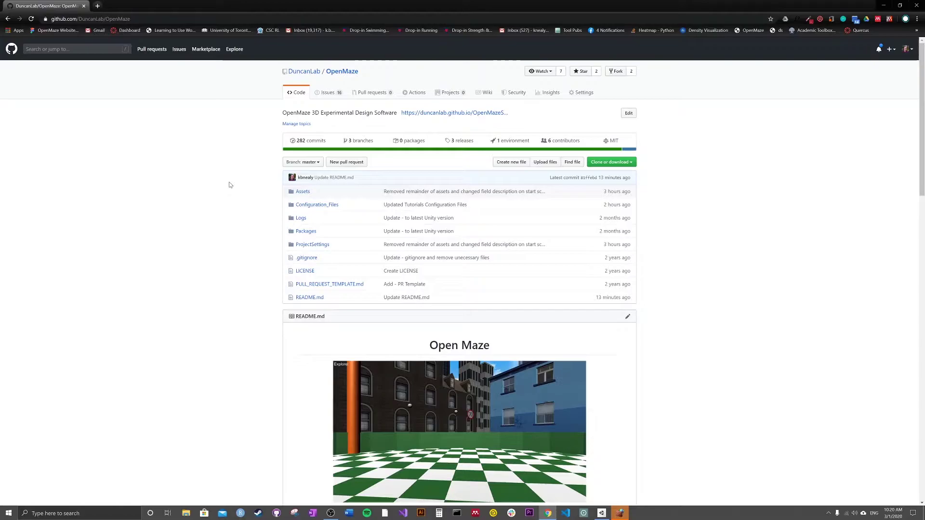
{"action": "scroll", "coordinate": [231, 178], "scroll_direction": "down", "scroll_amount": 6}
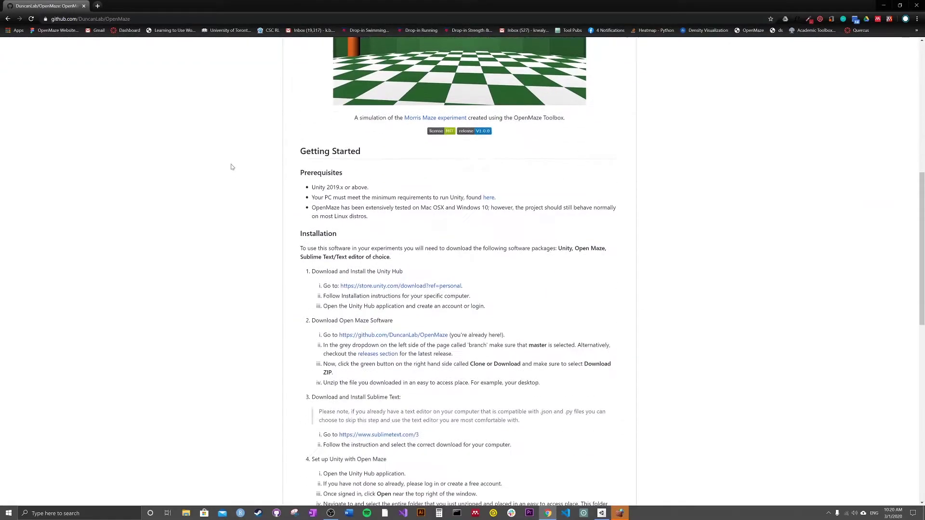
{"action": "scroll", "coordinate": [242, 159], "scroll_direction": "down", "scroll_amount": 2}
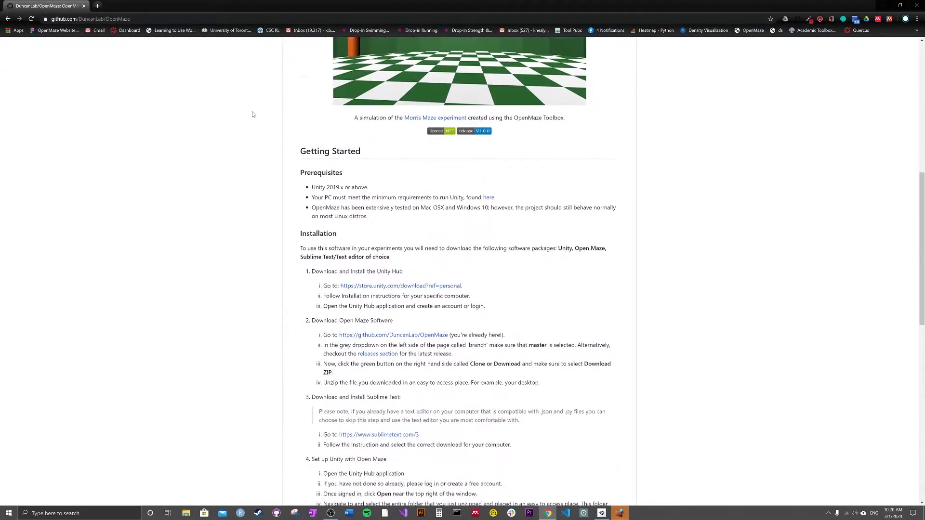
{"action": "scroll", "coordinate": [385, 246], "scroll_direction": "down", "scroll_amount": 2}
- Download the v1.0.0 release source code as OpenMaze-1.0.0.zip and open the archive
{"action": "left_click", "coordinate": [378, 247]}
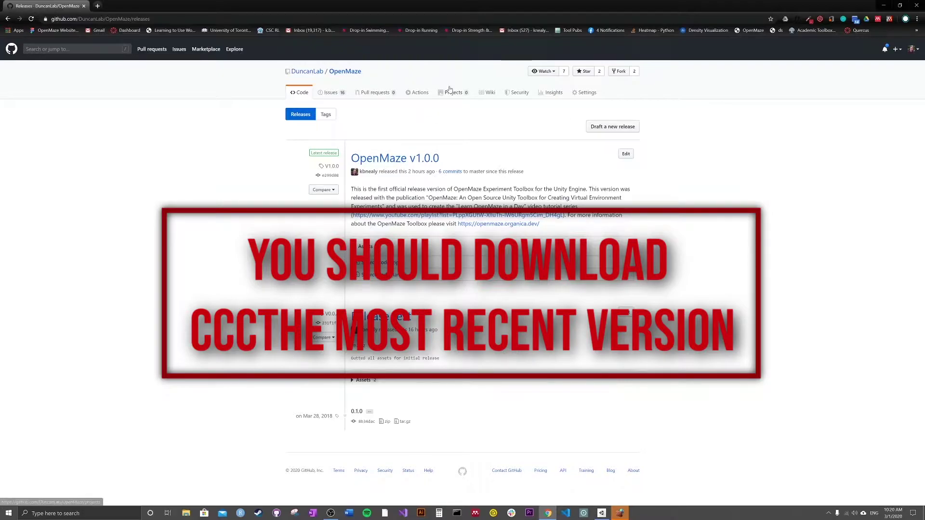
{"action": "left_click", "coordinate": [397, 162]}
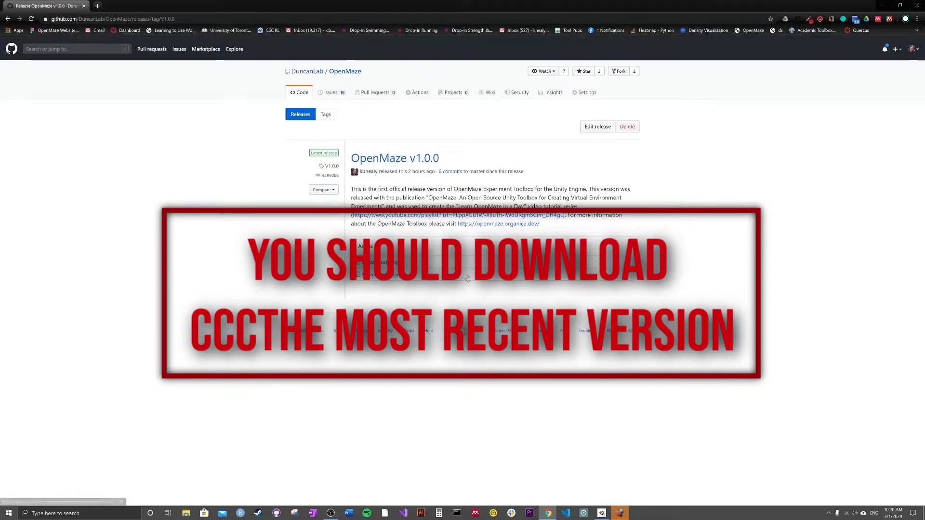
{"action": "left_click", "coordinate": [381, 265]}
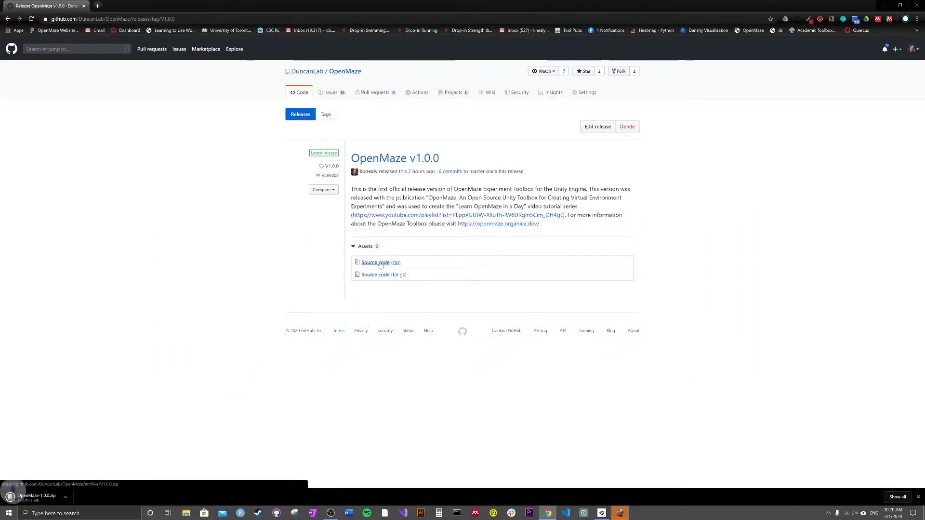
{"action": "left_click", "coordinate": [40, 500]}
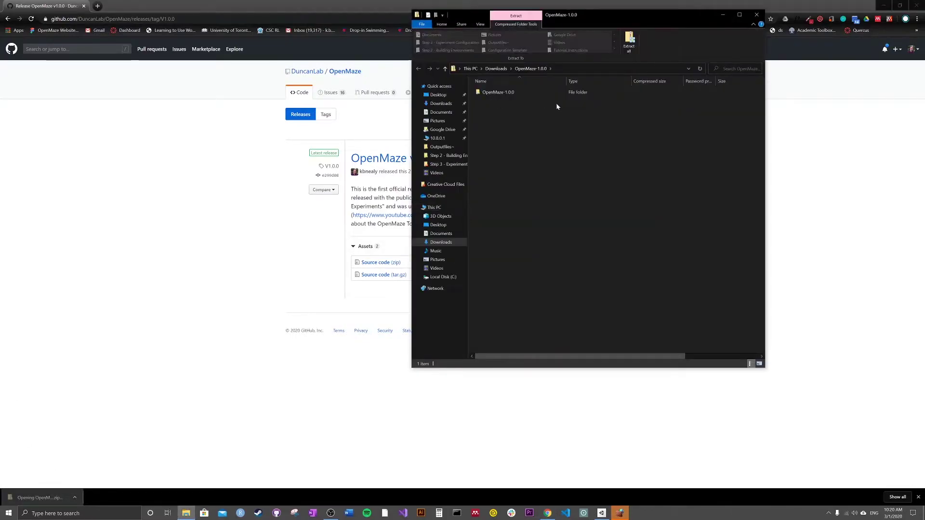
- Extract all files from OpenMaze-1.0.0.zip into a folder on the Desktop
{"action": "left_click", "coordinate": [628, 41]}
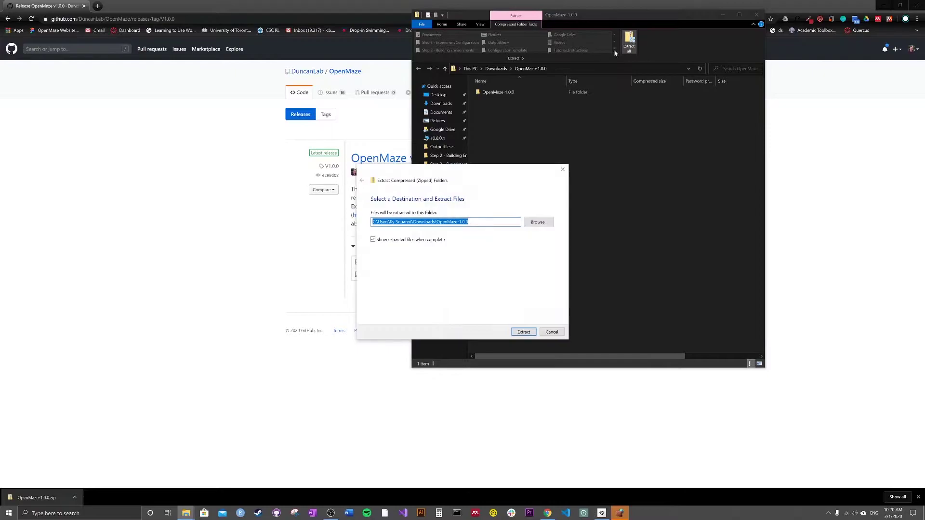
{"action": "left_click", "coordinate": [535, 223]}
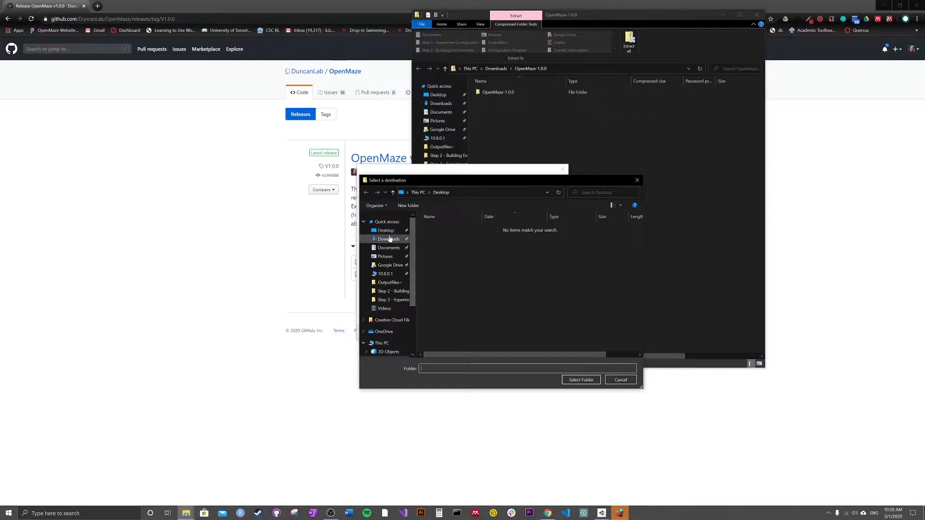
{"action": "left_click", "coordinate": [388, 231]}
{"action": "left_click", "coordinate": [581, 380]}
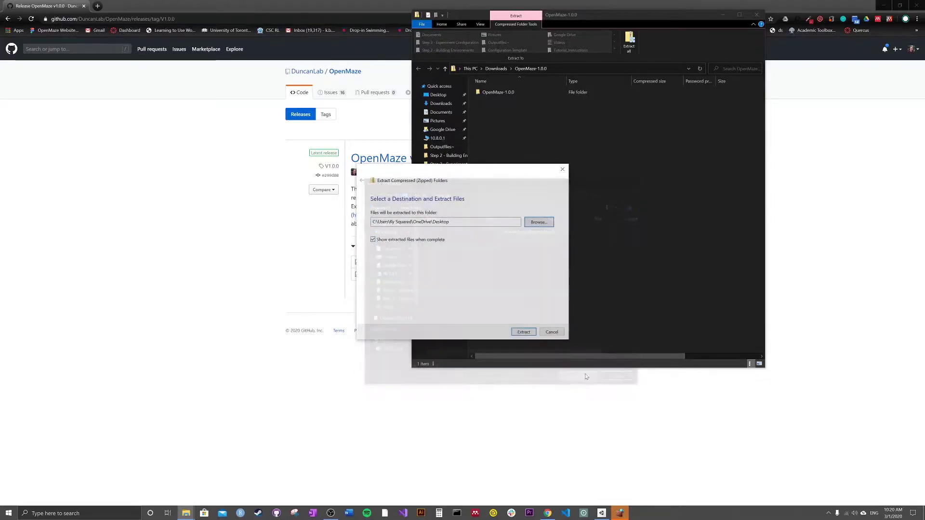
{"action": "left_click", "coordinate": [523, 332]}
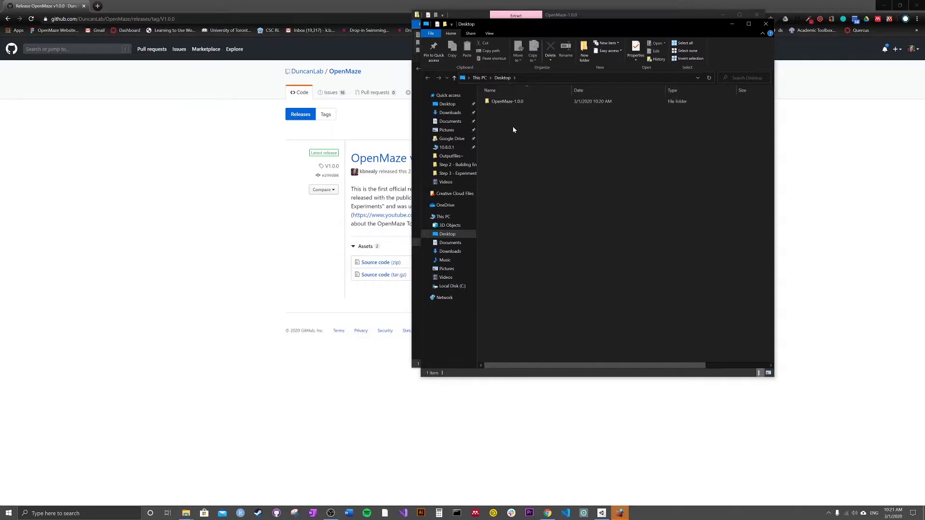
- Minimize the Explorer, Chrome and Unity Hub windows and dismiss the firewall security alert
{"action": "left_click", "coordinate": [732, 25]}
{"action": "left_click", "coordinate": [722, 15]}
{"action": "left_click", "coordinate": [882, 6]}
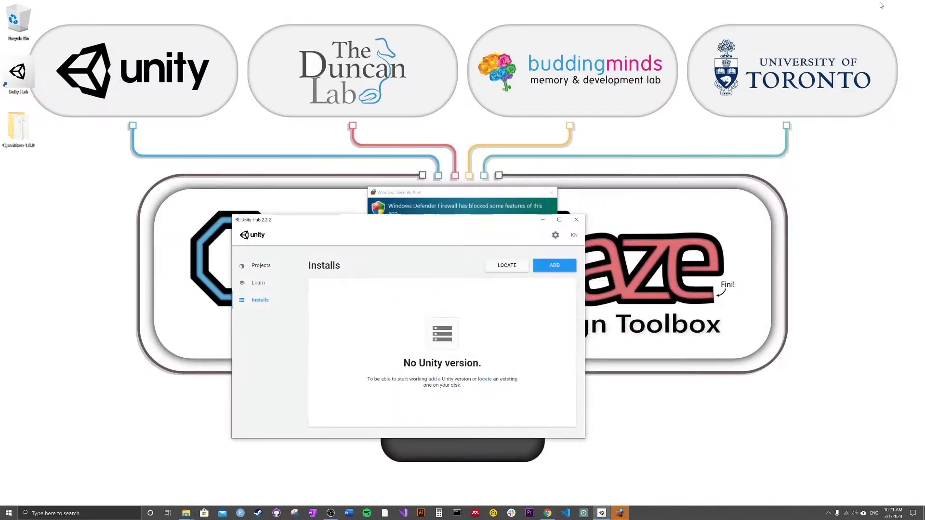
{"action": "left_click", "coordinate": [542, 220]}
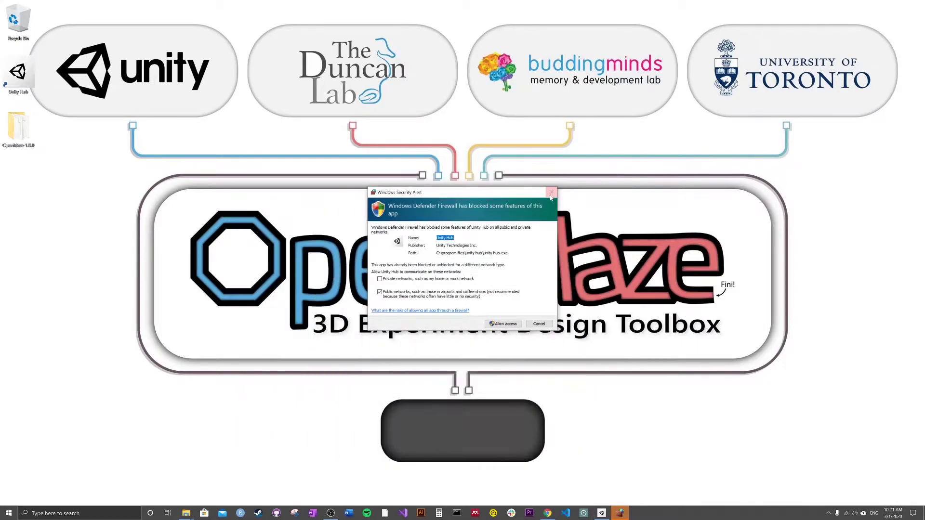
{"action": "left_click", "coordinate": [551, 193]}
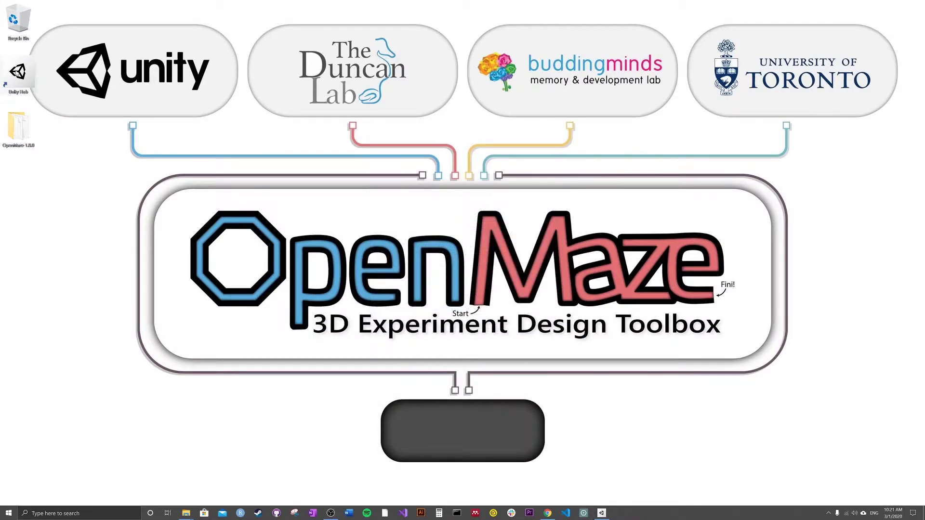
- Place the Unity Hub shortcut and OpenMaze-1.0.0 folder in the dark box, then restore Unity Hub
{"action": "left_click_drag", "start_coordinate": [18, 72], "coordinate": [422, 431]}
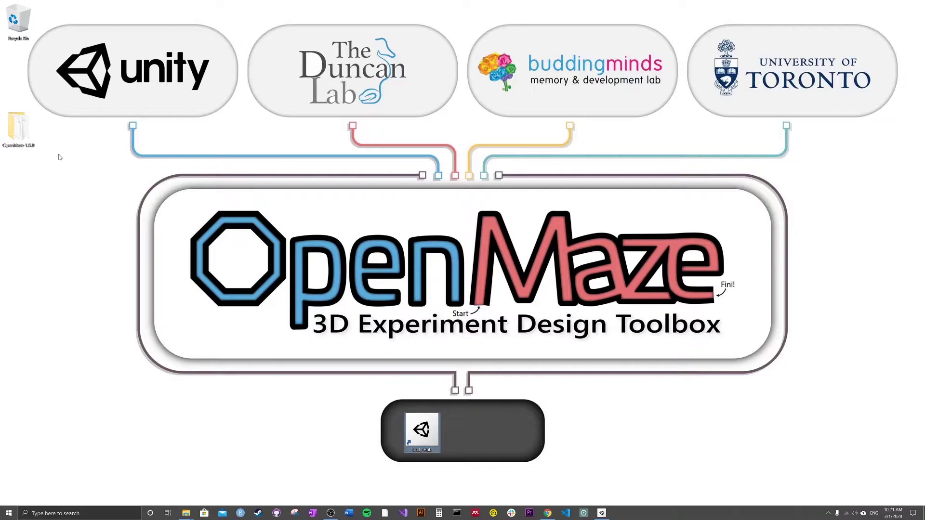
{"action": "left_click_drag", "start_coordinate": [19, 126], "coordinate": [501, 438]}
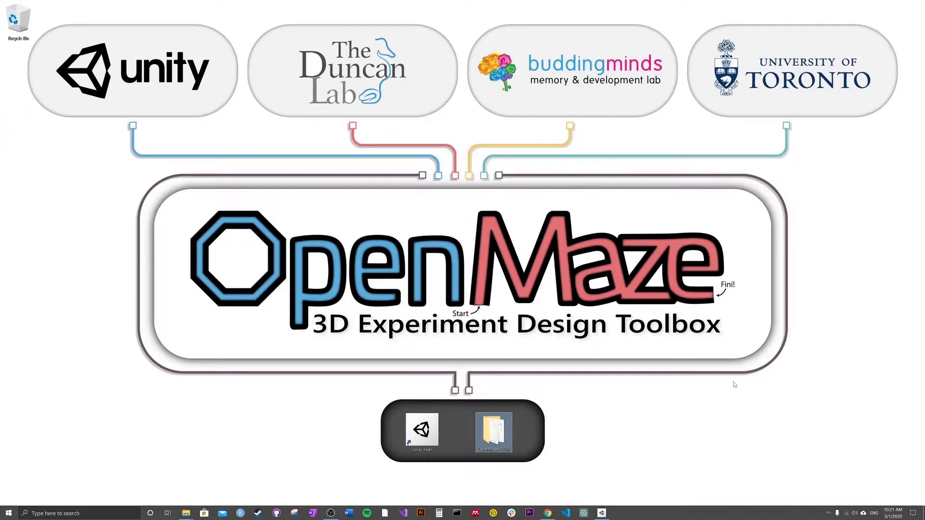
{"action": "left_click", "coordinate": [597, 513]}
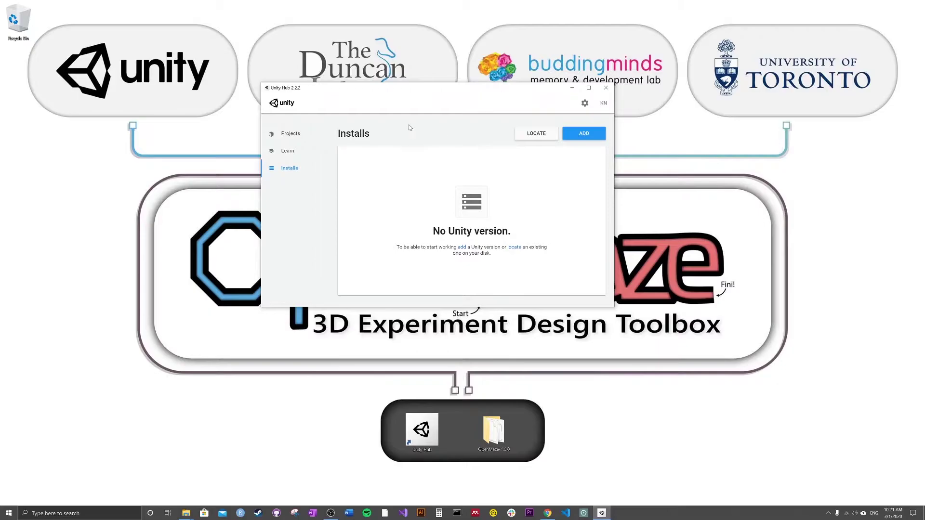
- Switch Unity Hub to its Projects page, which lists no projects yet
{"action": "left_click", "coordinate": [289, 135]}
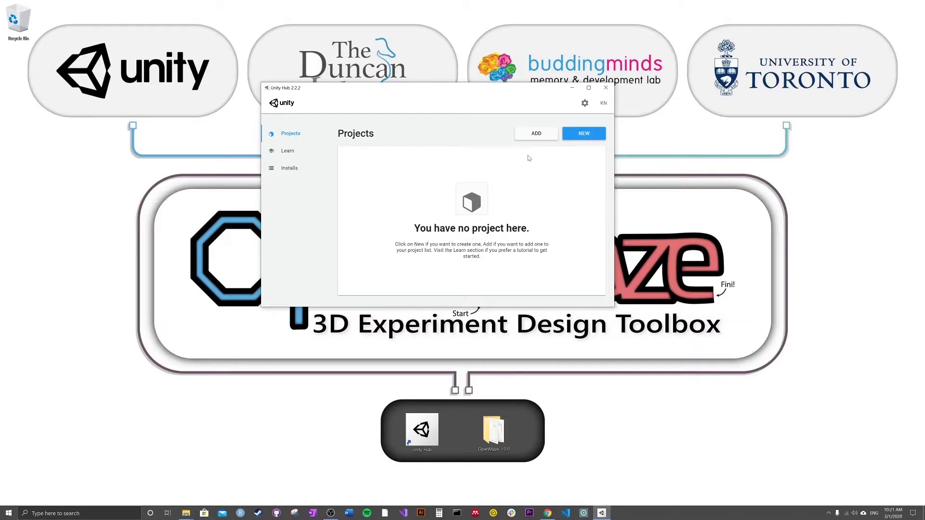
- Add the Desktop's OpenMaze-1.0.0 folder as a project, which requires Unity 2019.2.19f1
{"action": "left_click", "coordinate": [542, 140]}
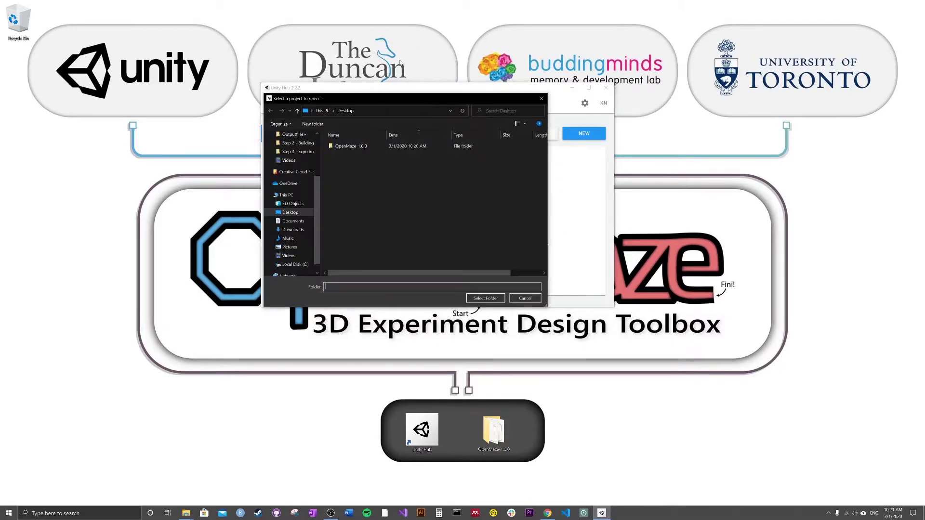
{"action": "left_click", "coordinate": [352, 146]}
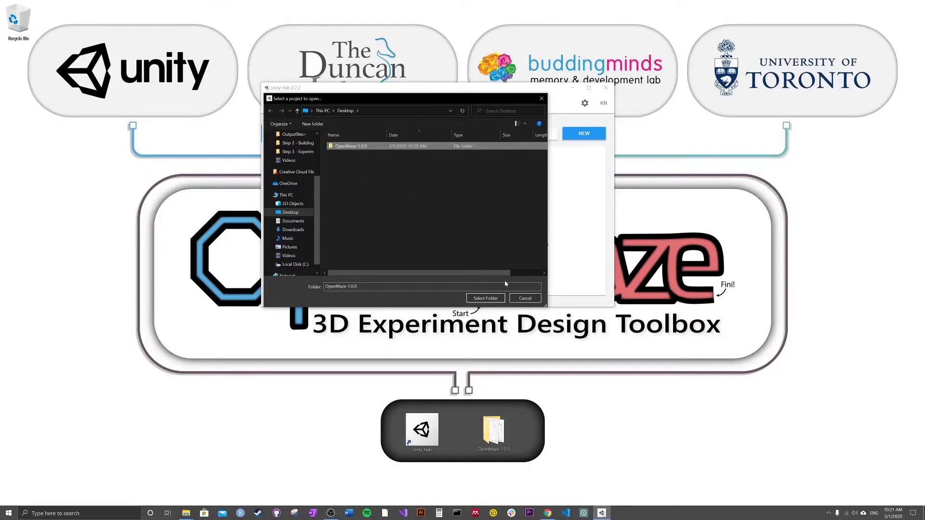
{"action": "left_click", "coordinate": [485, 299]}
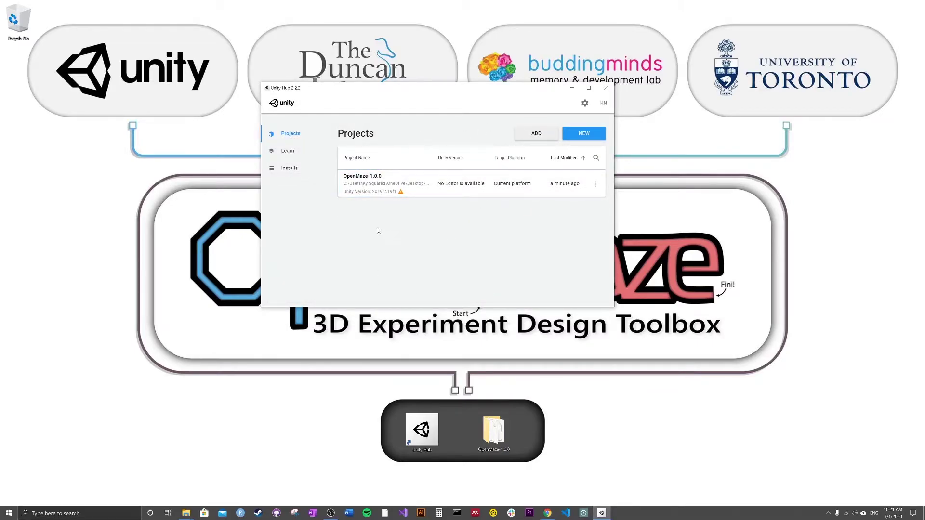
{"action": "mouse_move", "coordinate": [402, 192]}
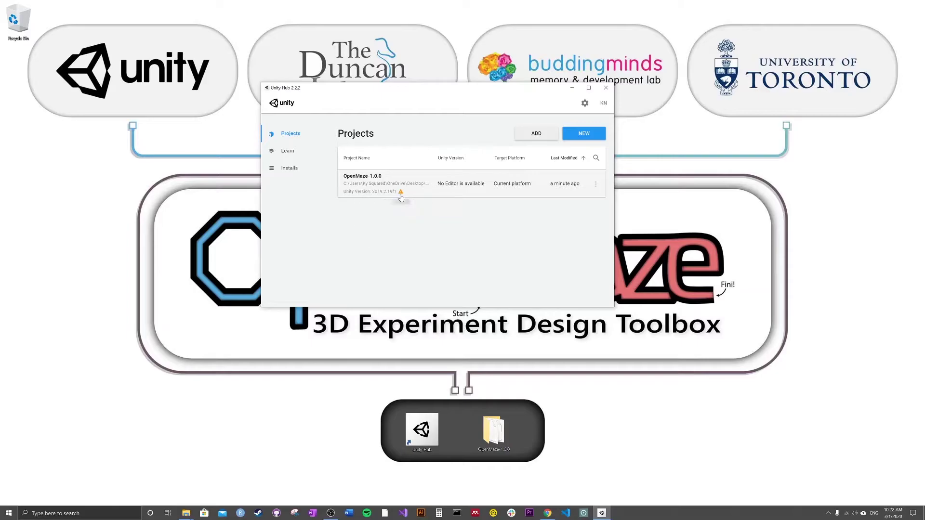
- Install the missing Unity 2019.2.19f1 editor with the Windows Build Support (IL2CPP) module
{"action": "left_click", "coordinate": [401, 193]}
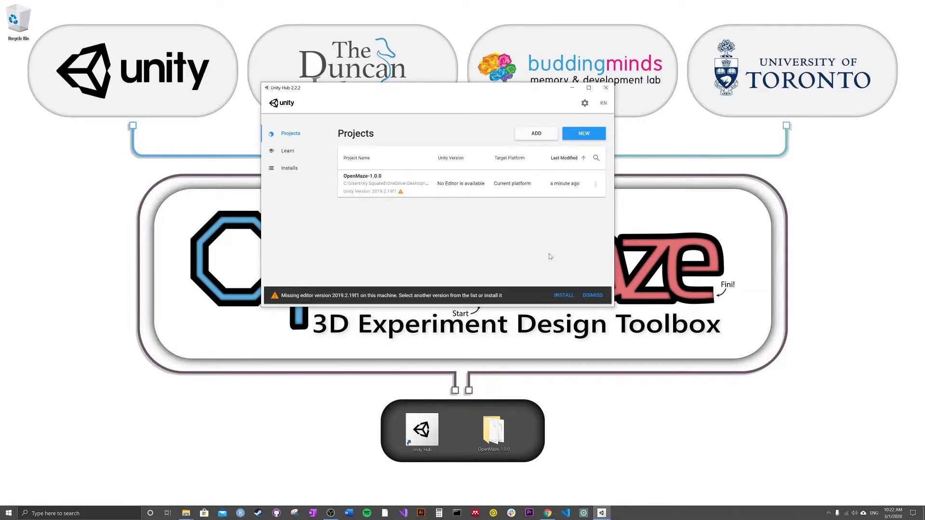
{"action": "left_click", "coordinate": [563, 296]}
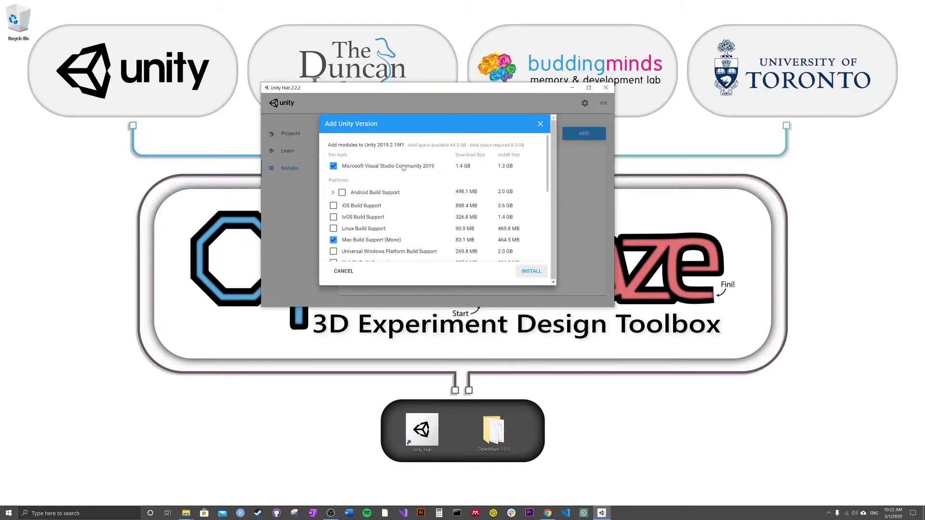
{"action": "scroll", "coordinate": [382, 174], "scroll_direction": "down", "scroll_amount": 1}
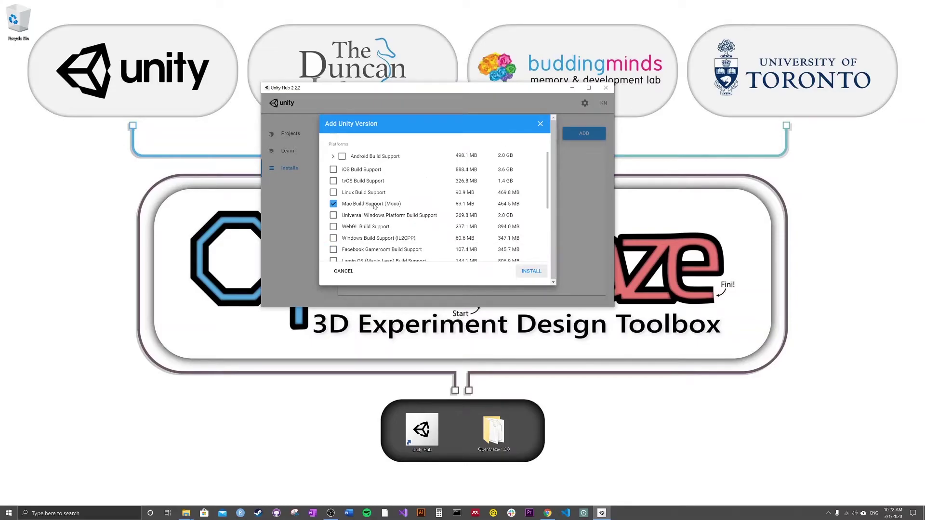
{"action": "scroll", "coordinate": [375, 206], "scroll_direction": "down", "scroll_amount": 1}
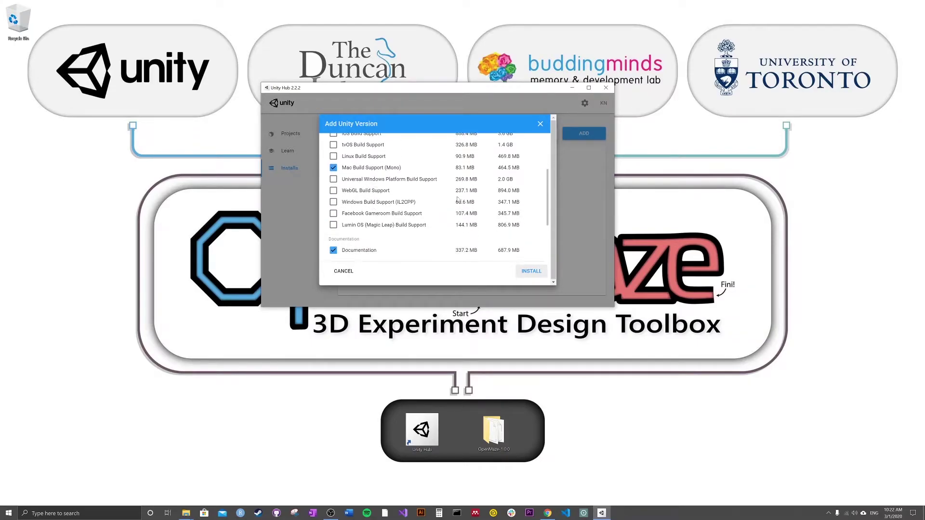
{"action": "left_click", "coordinate": [333, 202]}
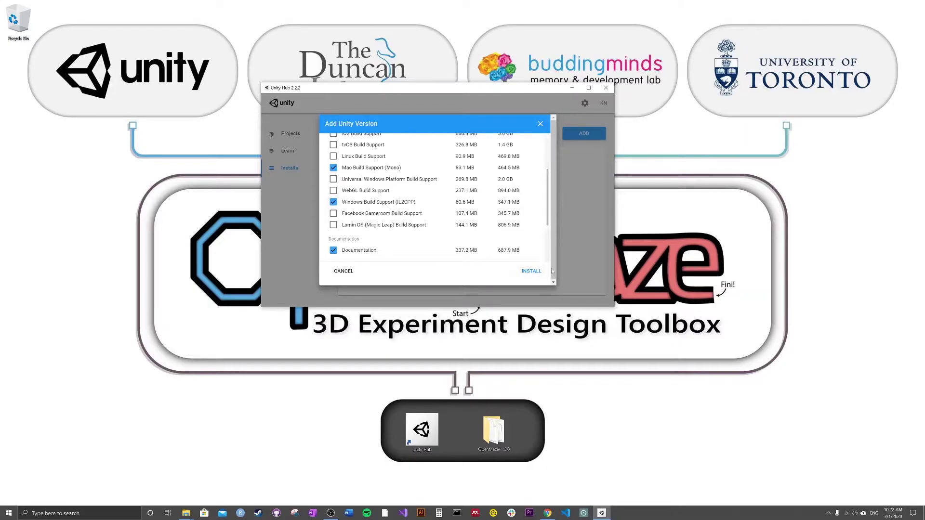
{"action": "left_click", "coordinate": [531, 271]}
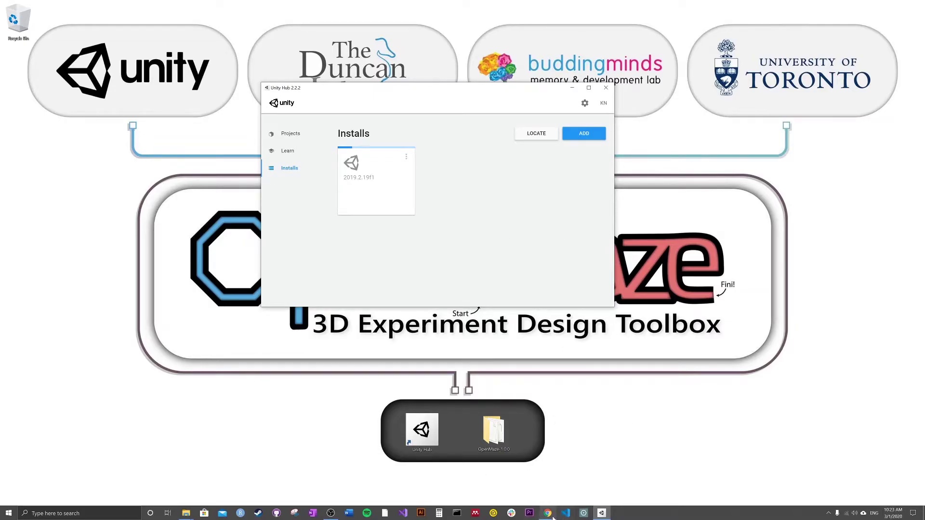
- Follow the OpenMaze README's sublimetext.com/3 link and download the Windows 64-bit Sublime Text installer
{"action": "mouse_move", "coordinate": [553, 518]}
{"action": "left_click", "coordinate": [547, 479]}
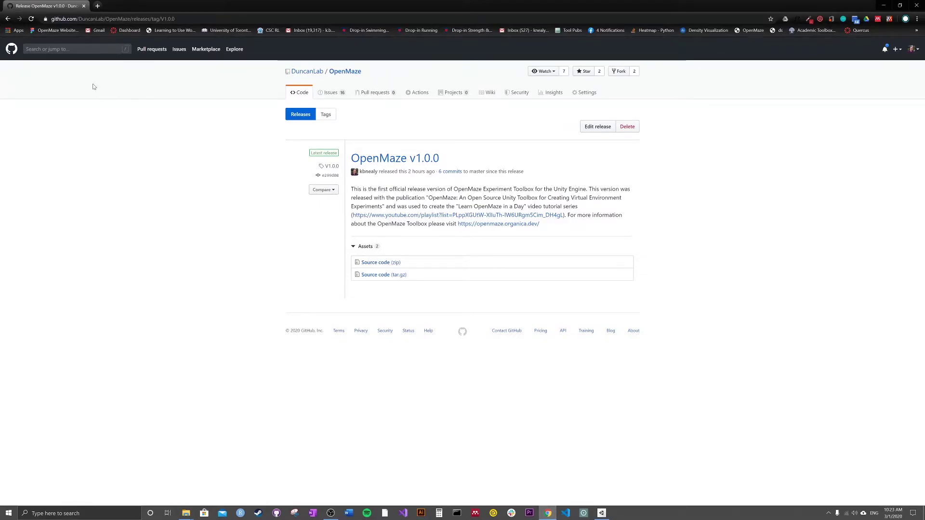
{"action": "left_click", "coordinate": [338, 72]}
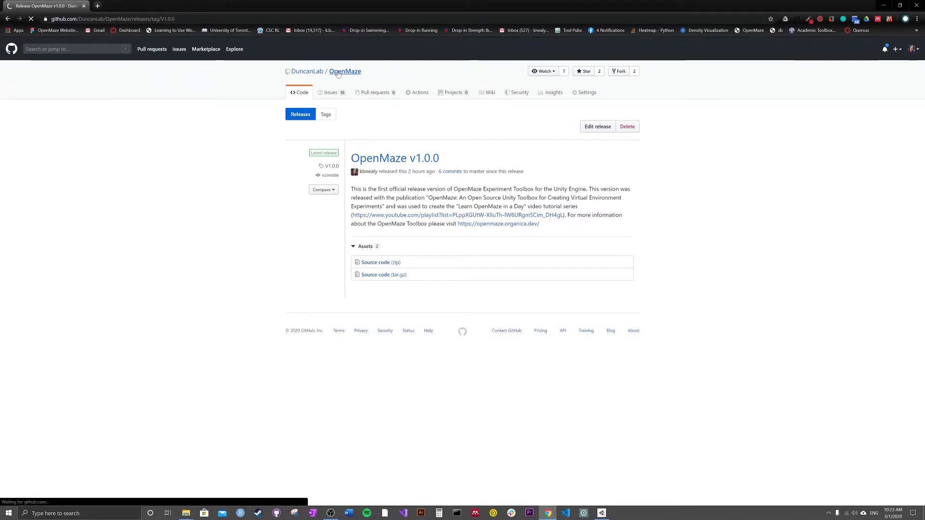
{"action": "scroll", "coordinate": [244, 206], "scroll_direction": "down", "scroll_amount": 9}
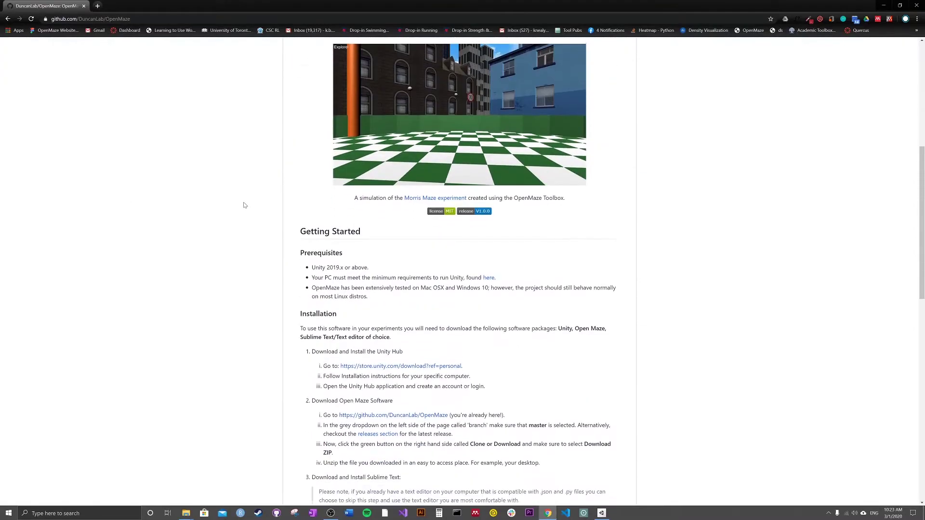
{"action": "scroll", "coordinate": [273, 271], "scroll_direction": "down", "scroll_amount": 2}
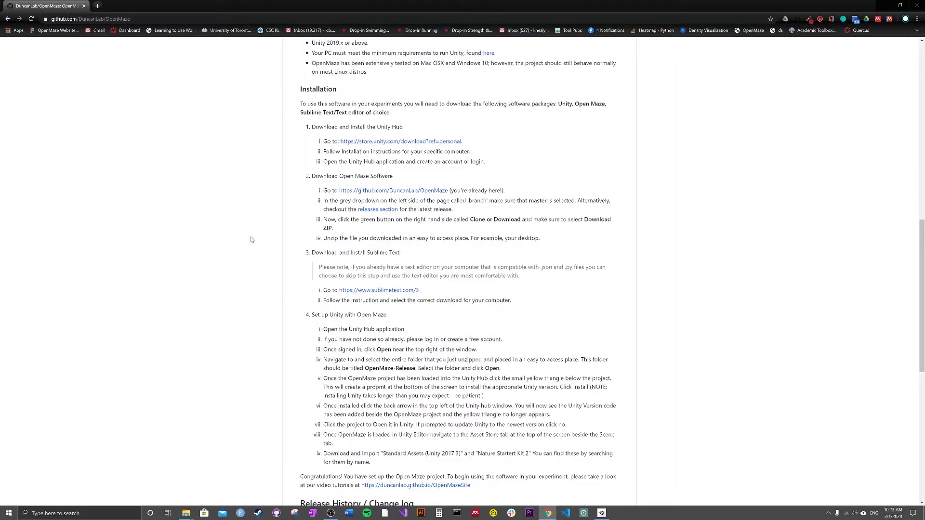
{"action": "left_click", "coordinate": [404, 290]}
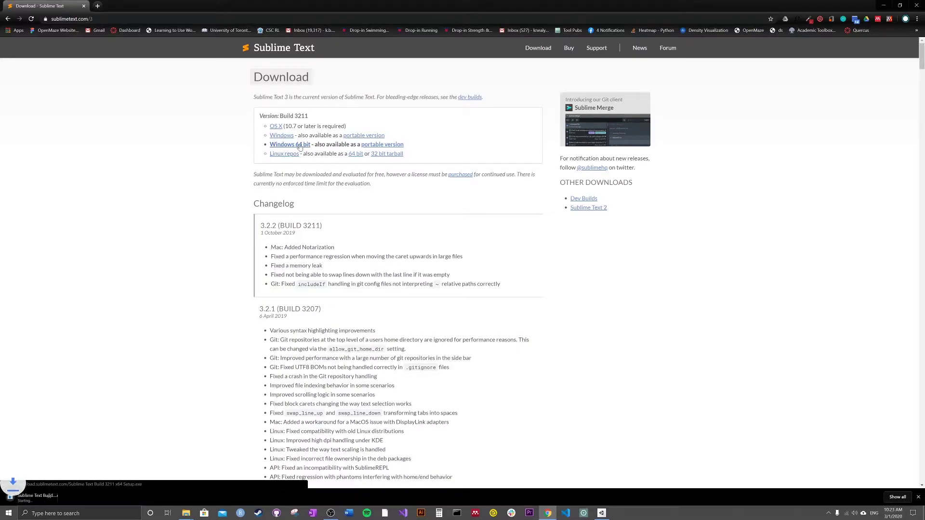
- Install Sublime Text 3 from the downloaded setup with default options, then minimize Chrome
{"action": "left_click", "coordinate": [40, 498]}
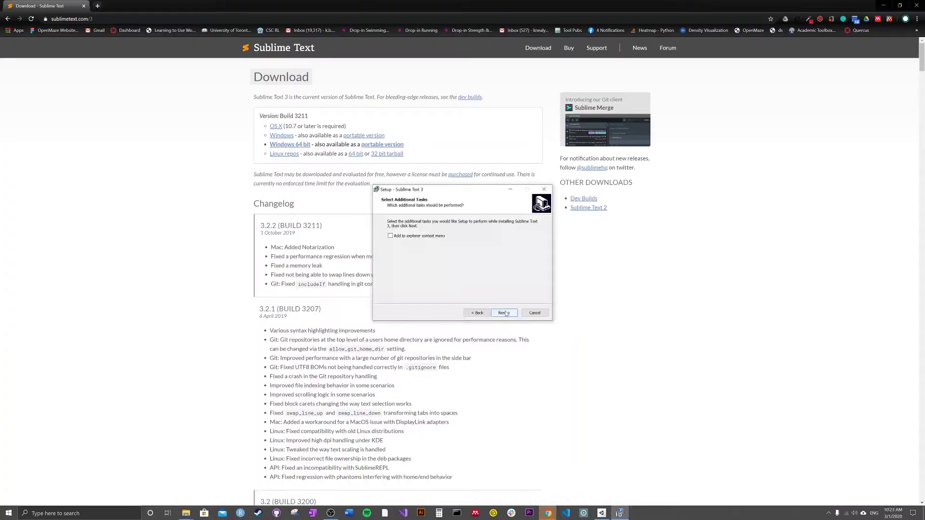
{"action": "left_click", "coordinate": [505, 313]}
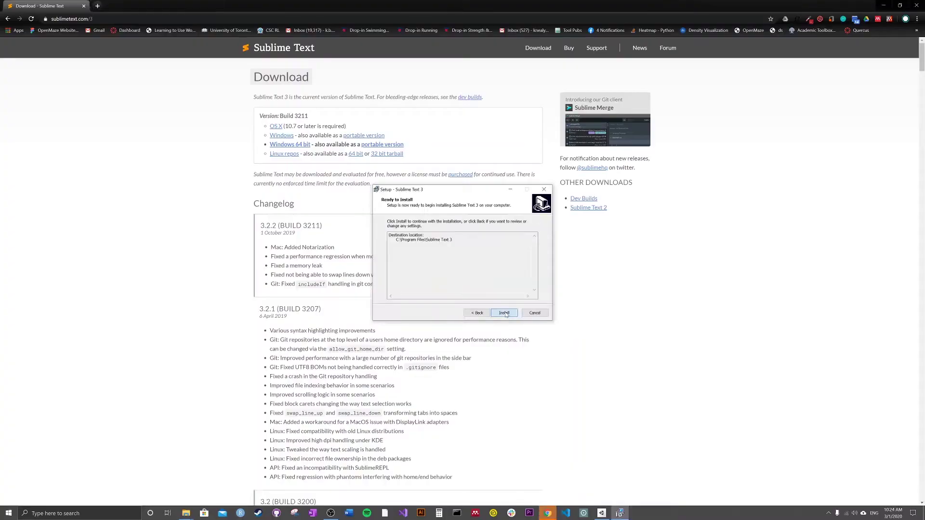
{"action": "left_click", "coordinate": [503, 314]}
{"action": "left_click", "coordinate": [504, 314]}
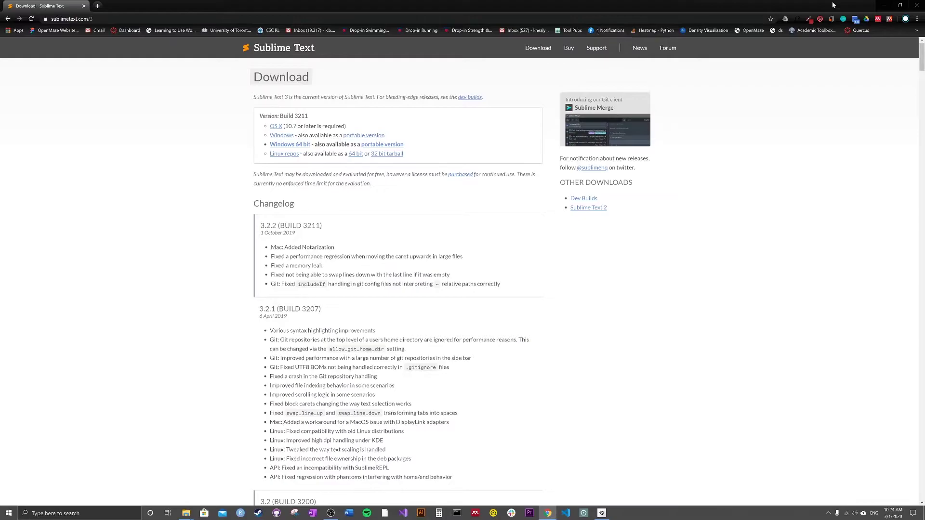
{"action": "left_click", "coordinate": [883, 6]}
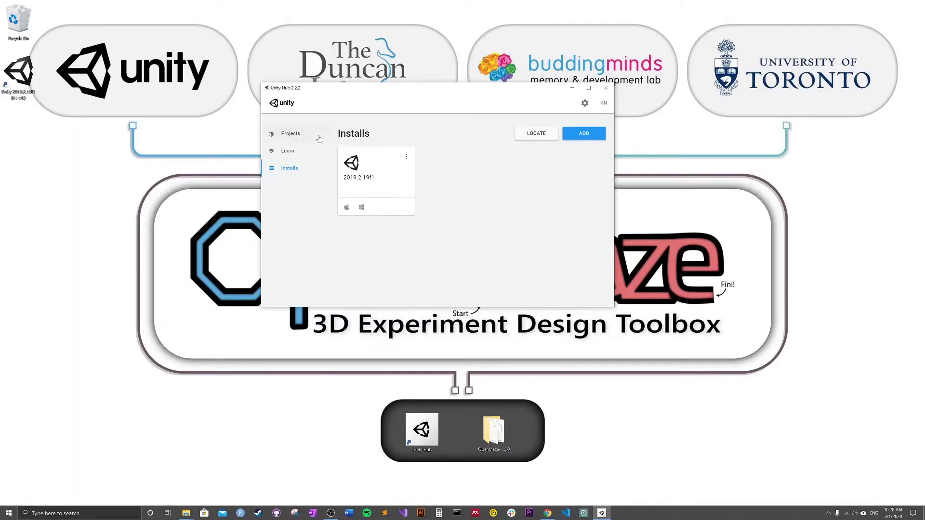
- Launch the OpenMaze-1.0.0 project from Unity Hub's Projects list
{"action": "left_click", "coordinate": [291, 137]}
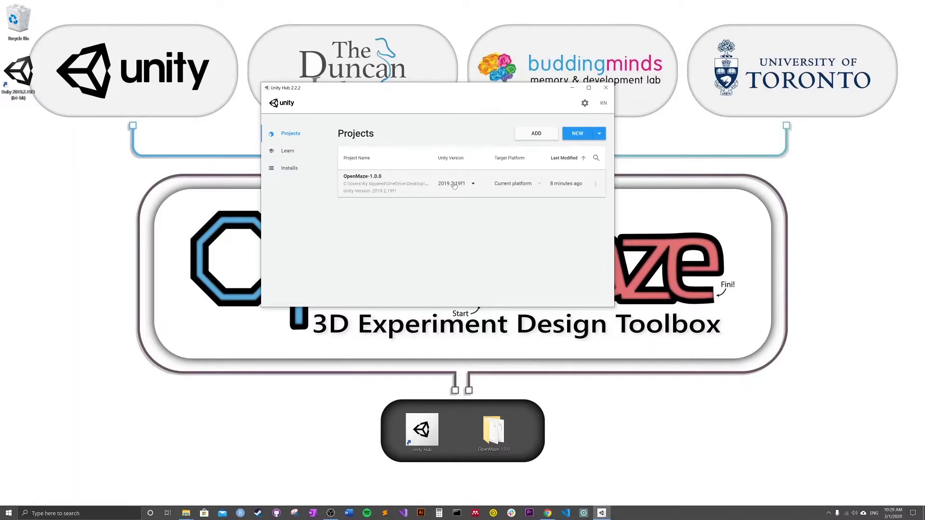
{"action": "left_click", "coordinate": [364, 182]}
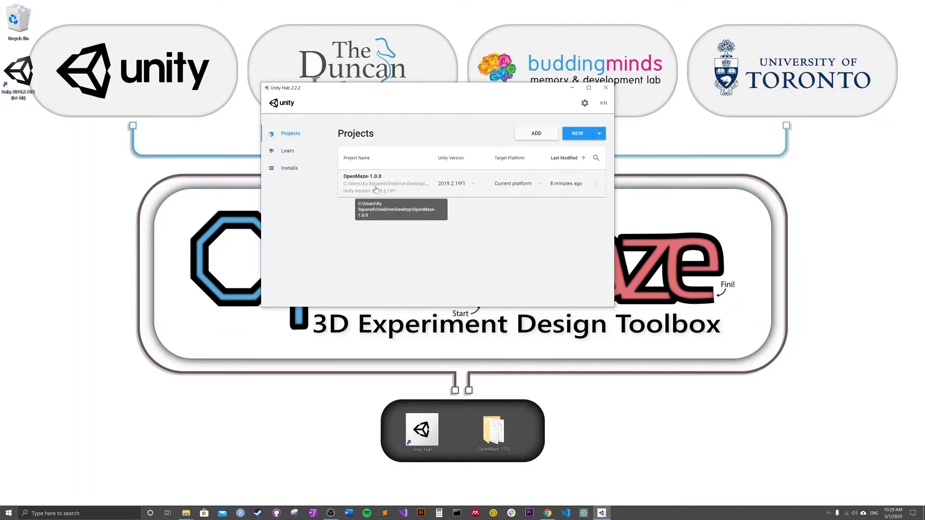
{"action": "left_click", "coordinate": [376, 189]}
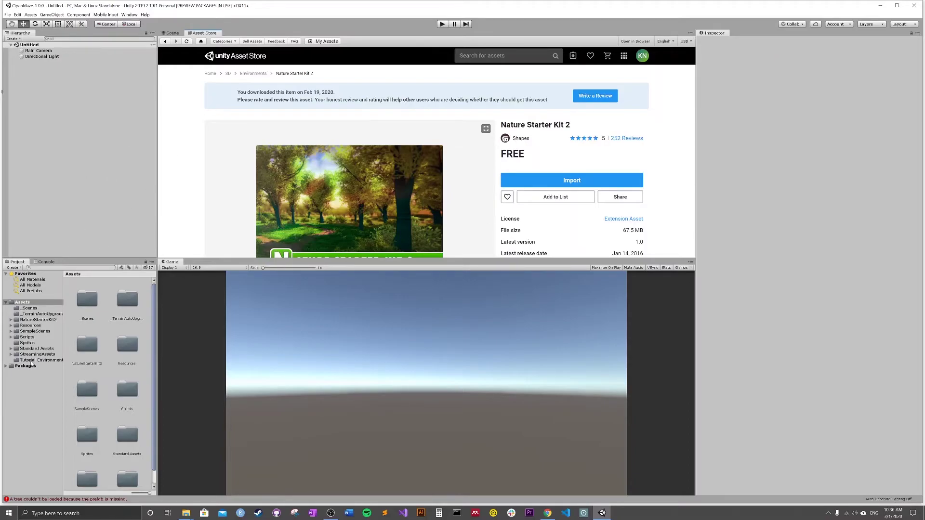
- Open 3D Environment 1 from Tutorial Environments and zoom out over its terrain in the Scene view
{"action": "left_click", "coordinate": [33, 360]}
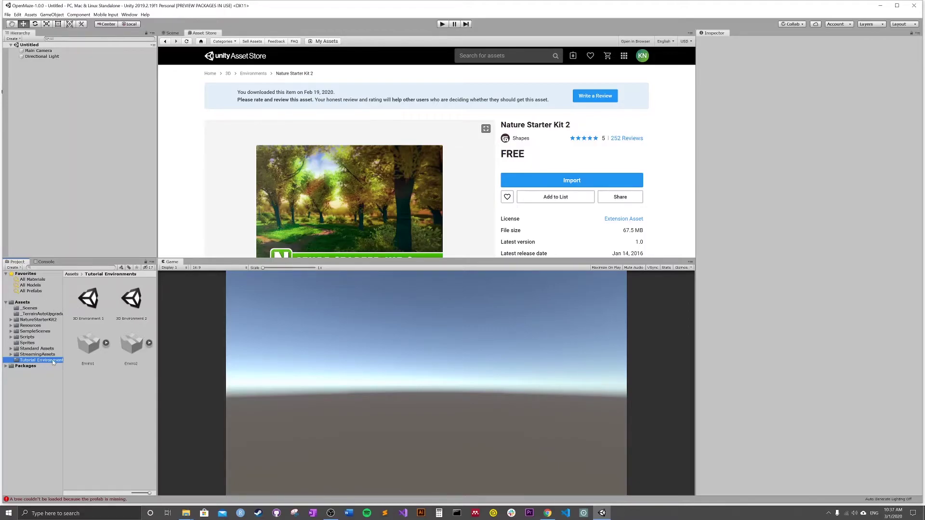
{"action": "double_click", "coordinate": [89, 299]}
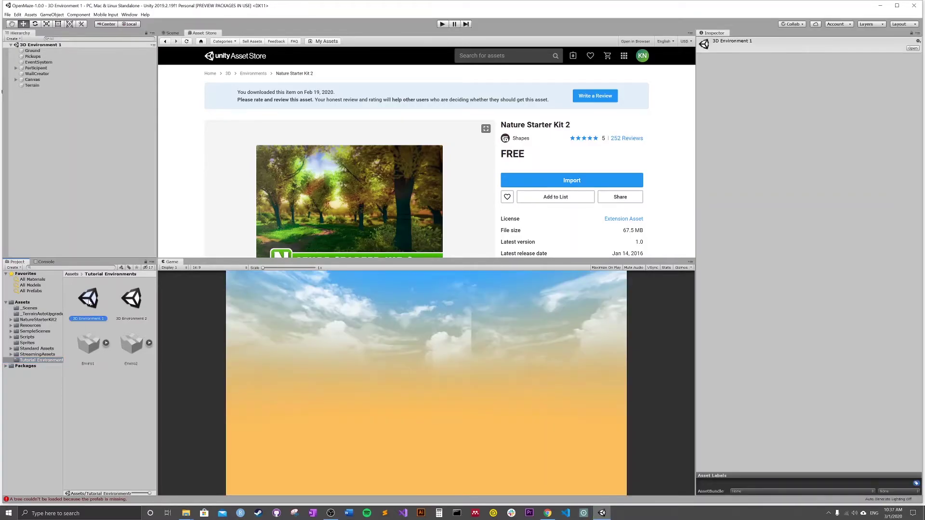
{"action": "left_click", "coordinate": [171, 33]}
{"action": "scroll", "coordinate": [295, 149], "scroll_direction": "down", "scroll_amount": 10}
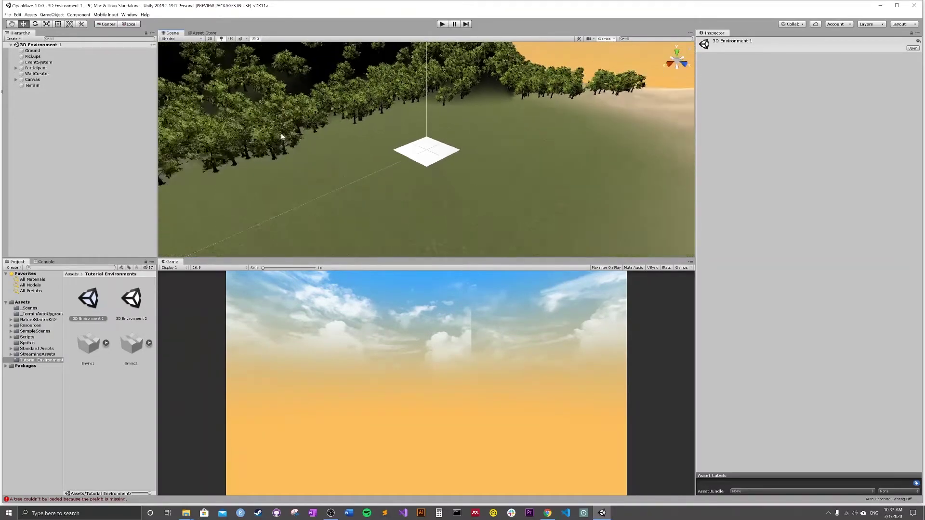
{"action": "scroll", "coordinate": [282, 137], "scroll_direction": "down", "scroll_amount": 8}
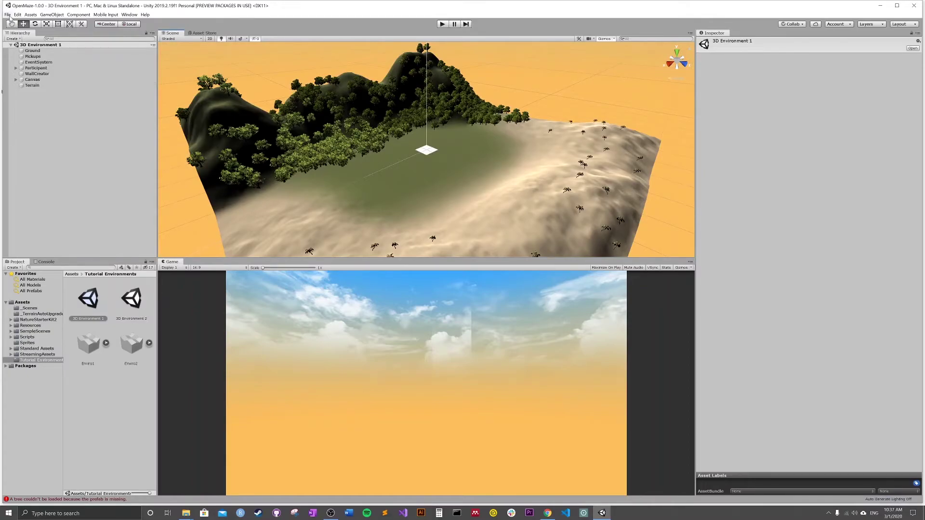
- Add 3D Environment 1 and 3D Environment 2 to Scenes In Build as entries 4 and 5
{"action": "left_click", "coordinate": [8, 15]}
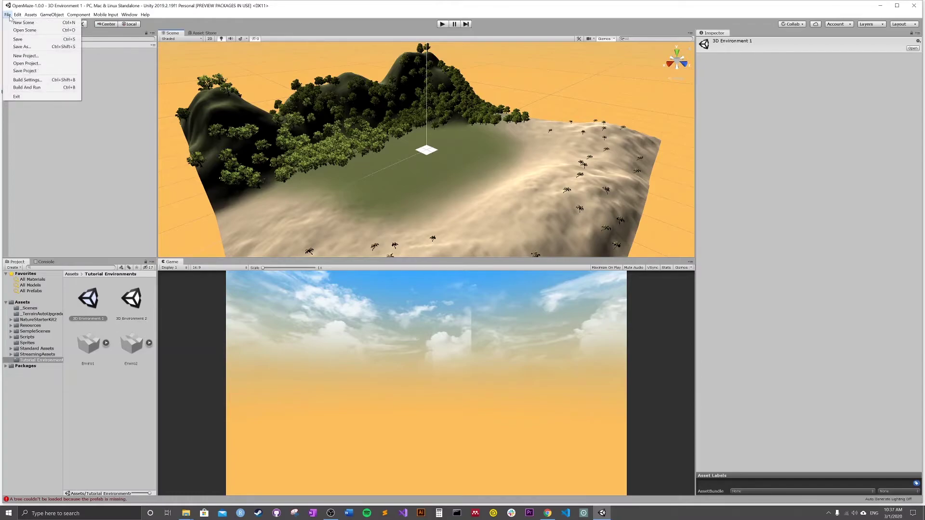
{"action": "left_click", "coordinate": [28, 80]}
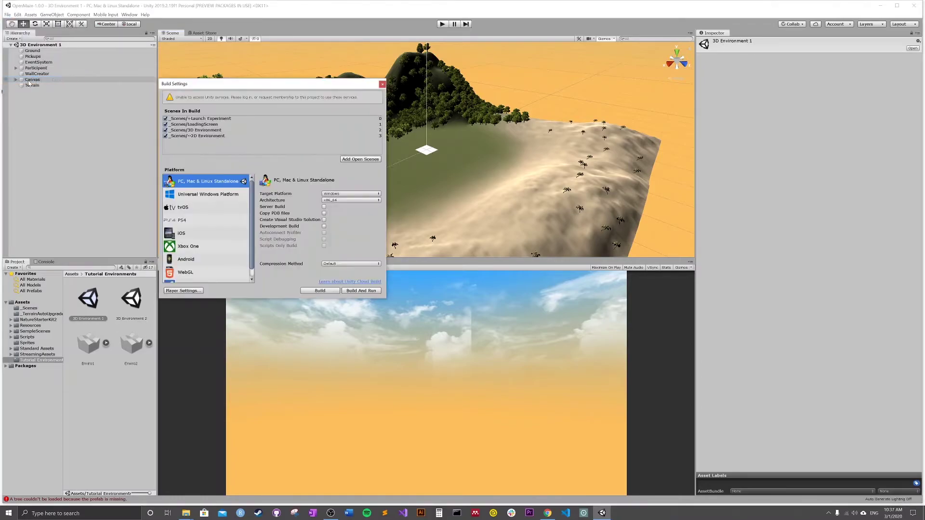
{"action": "left_click", "coordinate": [366, 160]}
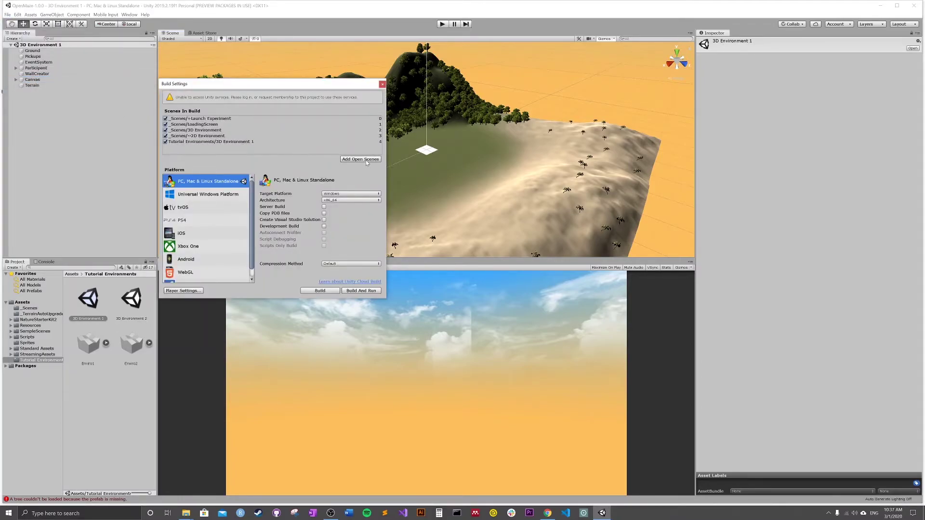
{"action": "double_click", "coordinate": [136, 300]}
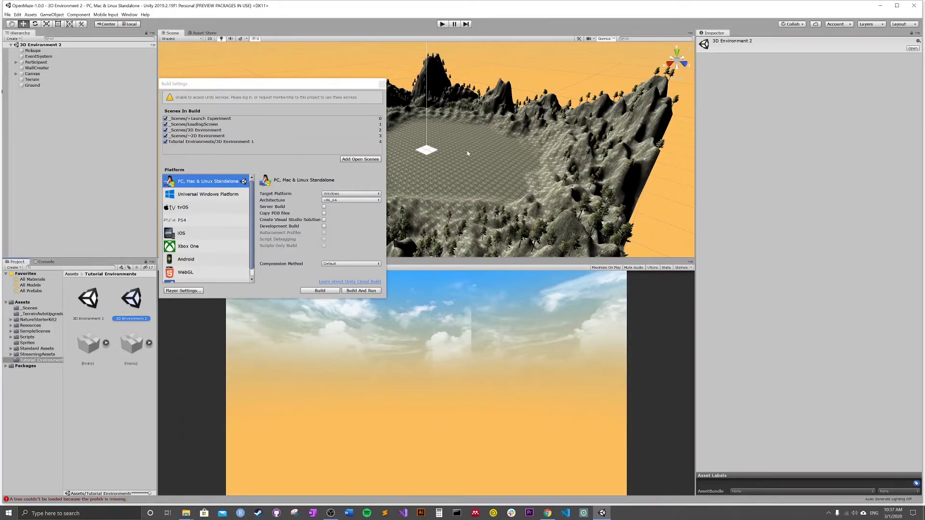
{"action": "left_click", "coordinate": [354, 160]}
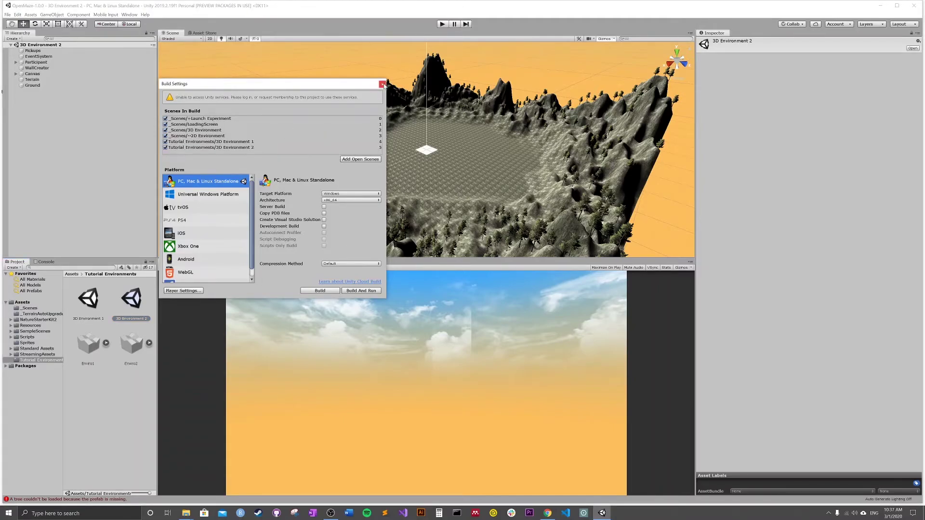
{"action": "left_click", "coordinate": [382, 84]}
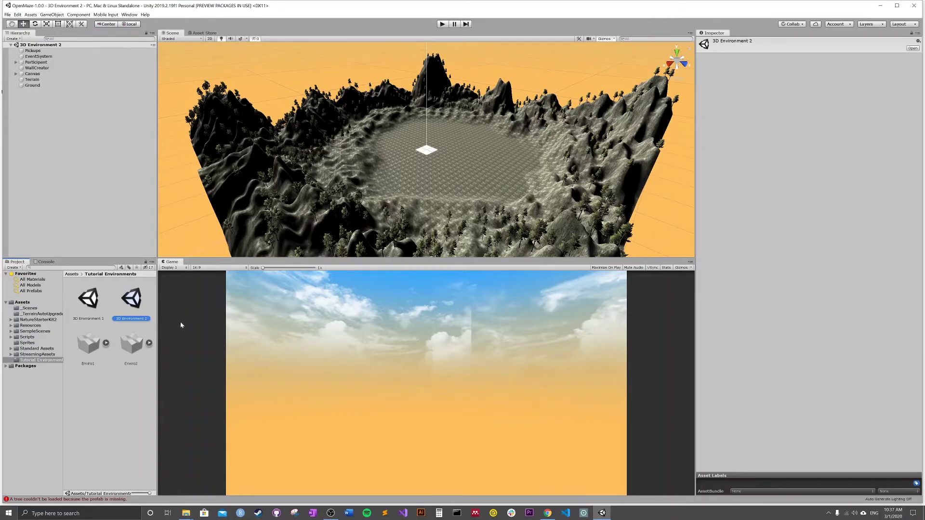
- Open +Launch Experiment from the _Scenes folder and drag the Game view into the top panel
{"action": "left_click", "coordinate": [30, 308]}
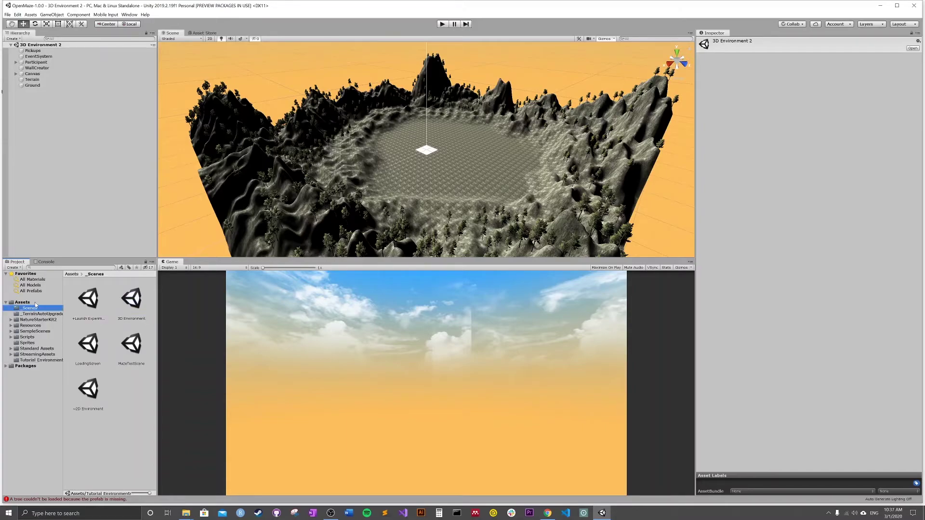
{"action": "double_click", "coordinate": [89, 300]}
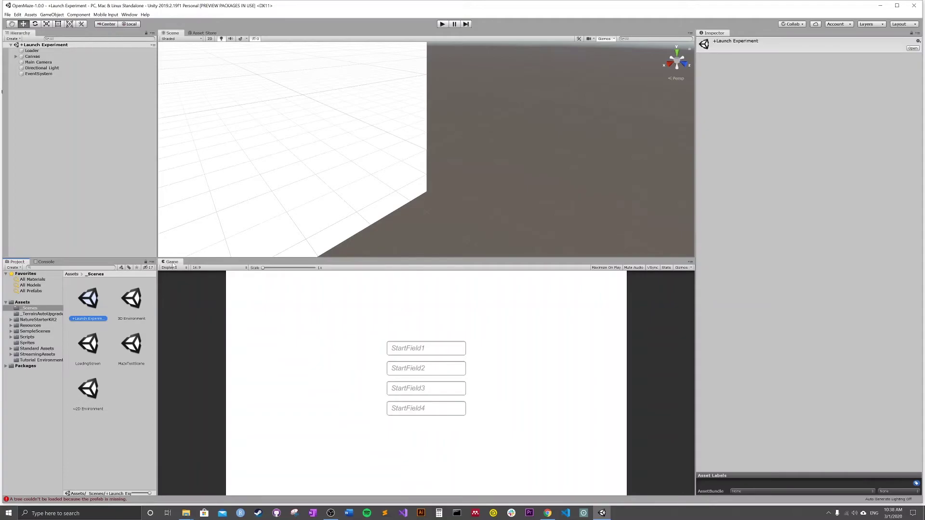
{"action": "left_click_drag", "start_coordinate": [172, 263], "coordinate": [241, 34]}
- Dock the Game view beside the Project panel and widen it to show StartField1 through StartField4
{"action": "left_click", "coordinate": [171, 34]}
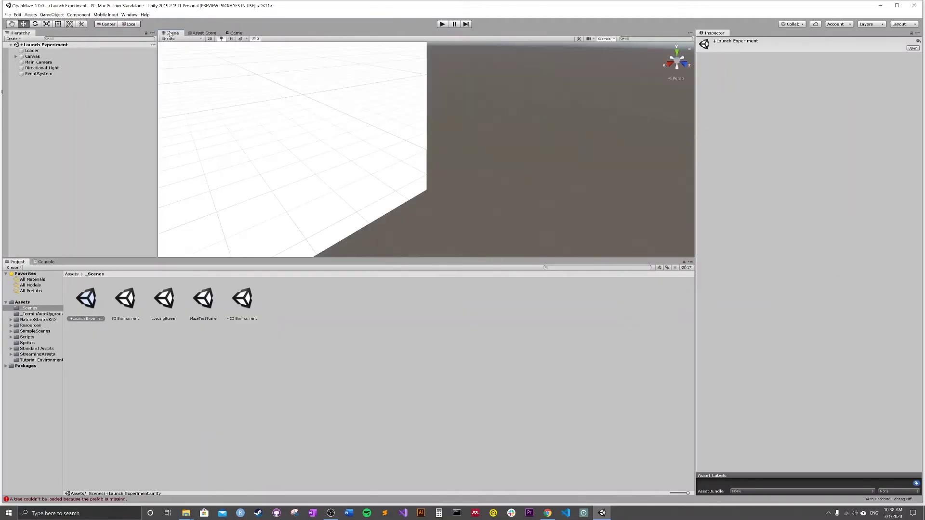
{"action": "left_click", "coordinate": [235, 34]}
{"action": "left_click", "coordinate": [174, 34]}
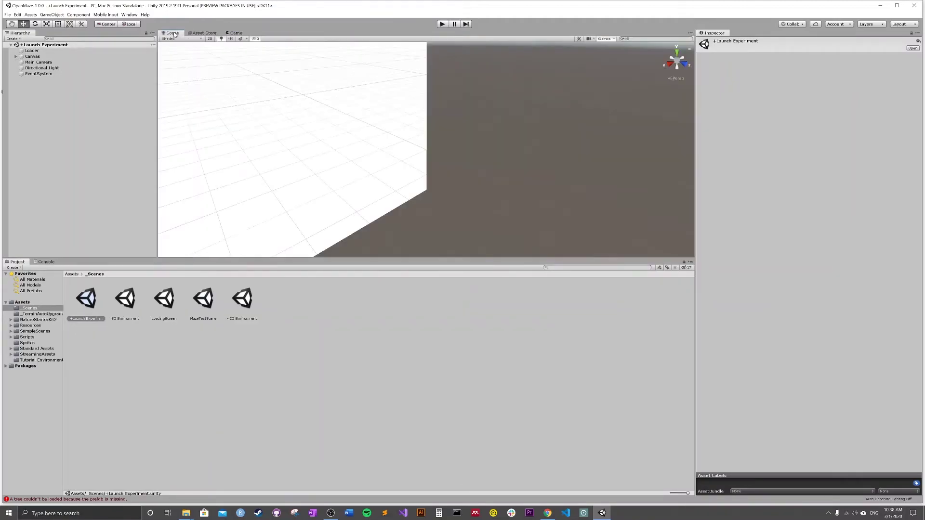
{"action": "left_click", "coordinate": [235, 33]}
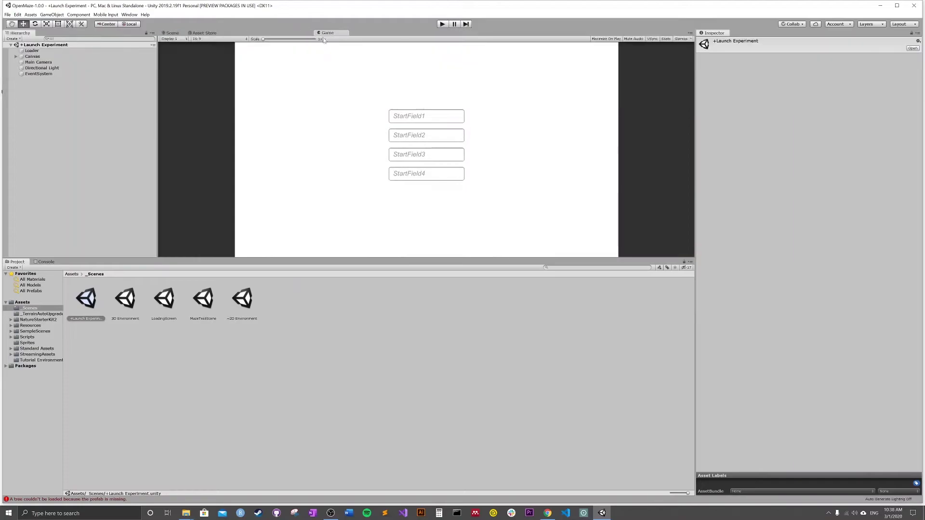
{"action": "left_click_drag", "start_coordinate": [235, 33], "coordinate": [649, 337]}
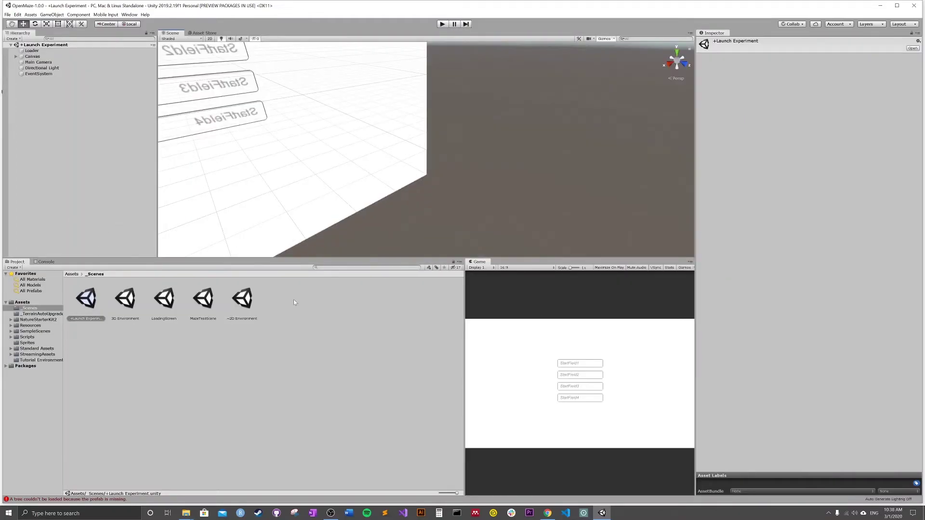
{"action": "left_click_drag", "start_coordinate": [464, 308], "coordinate": [157, 303]}
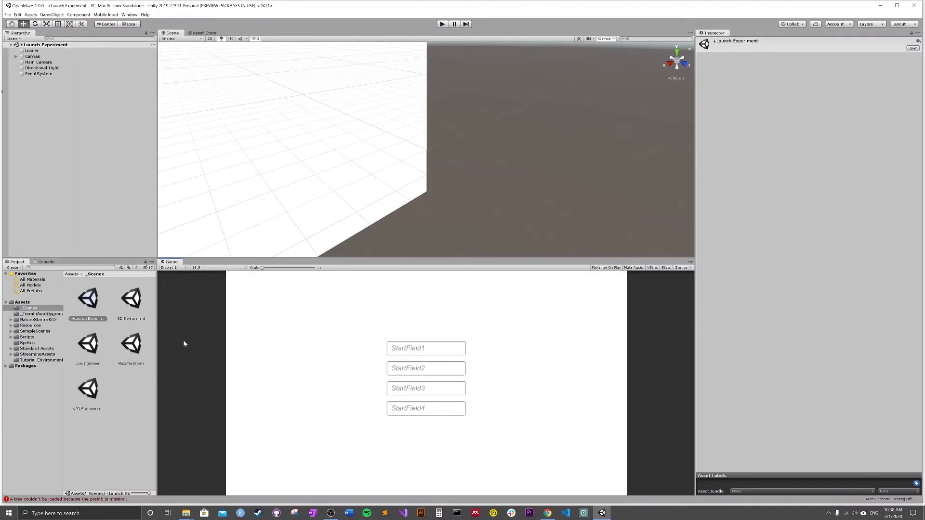
- Enter Play mode and load Test OpenMaze from Configuration_Files > Tutorials > Step 1 - Download, Install, & Setup
{"action": "left_click", "coordinate": [443, 25]}
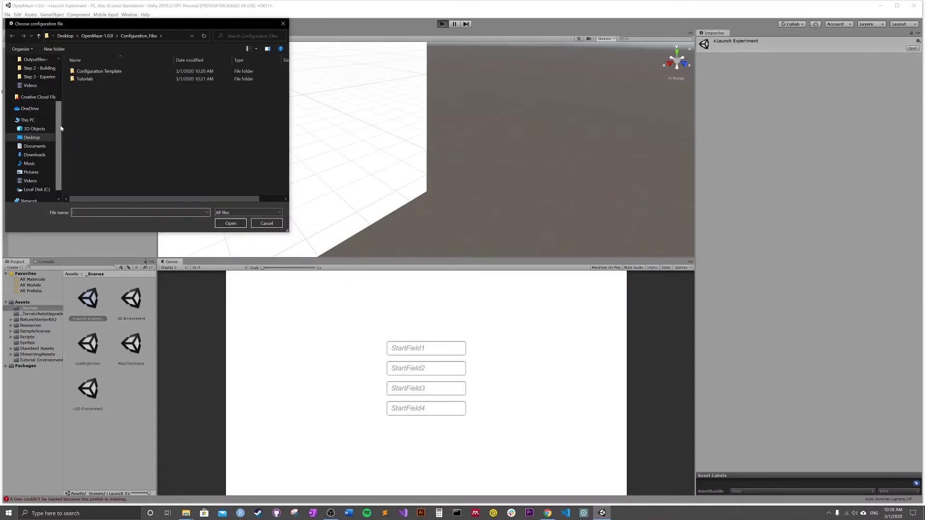
{"action": "scroll", "coordinate": [44, 120], "scroll_direction": "up", "scroll_amount": 3}
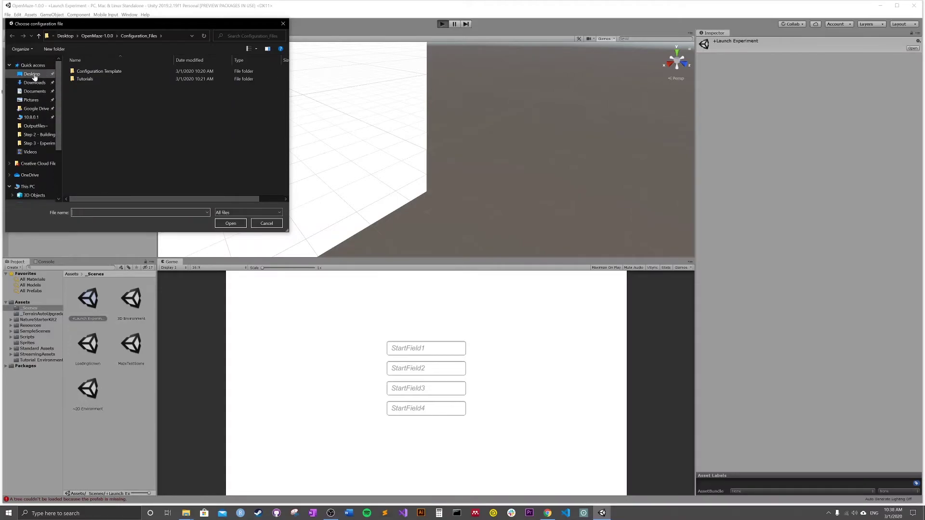
{"action": "left_click", "coordinate": [33, 74]}
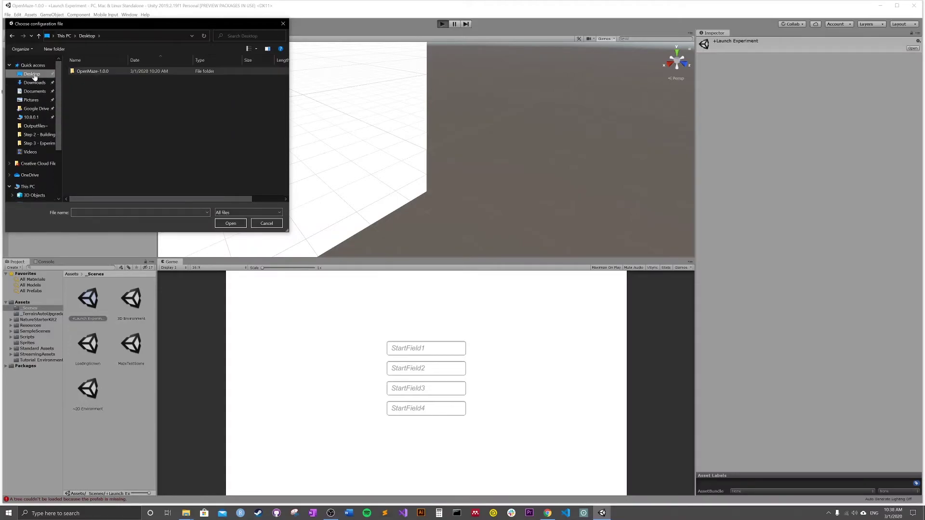
{"action": "double_click", "coordinate": [85, 73]}
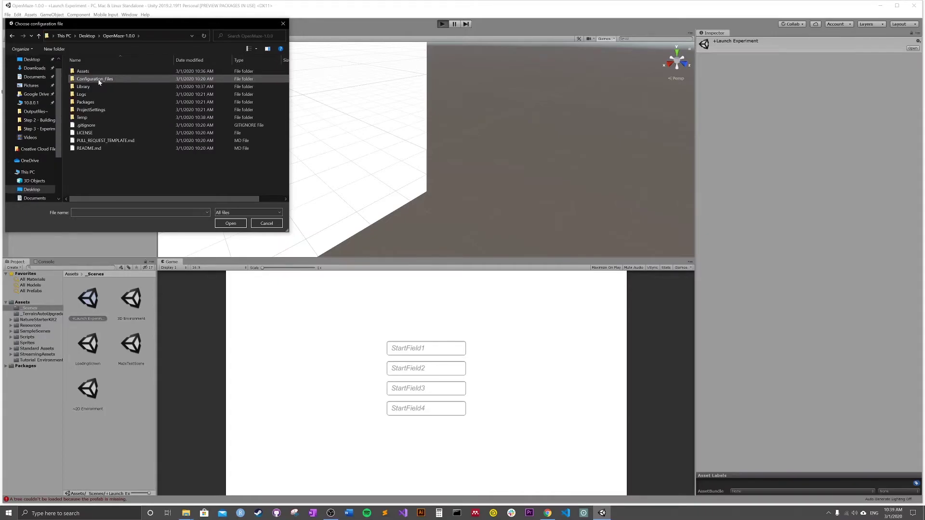
{"action": "double_click", "coordinate": [99, 80]}
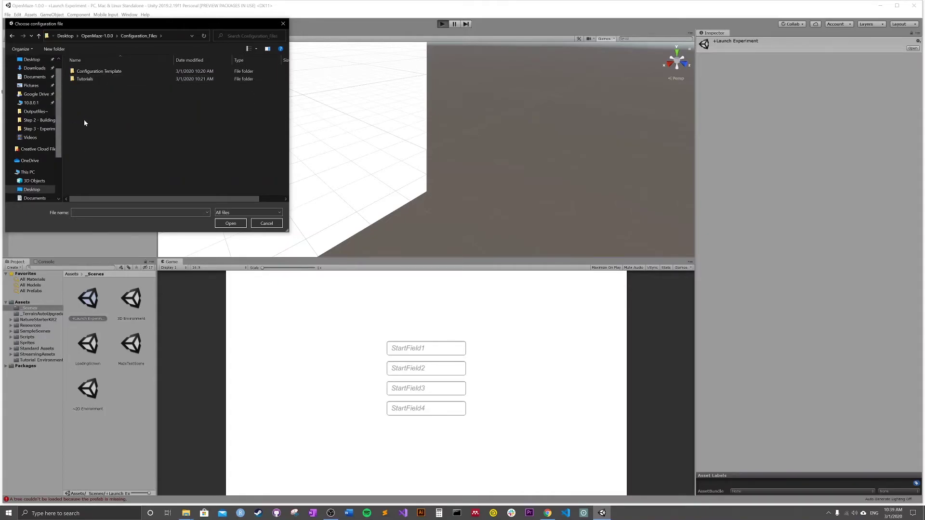
{"action": "double_click", "coordinate": [106, 78]}
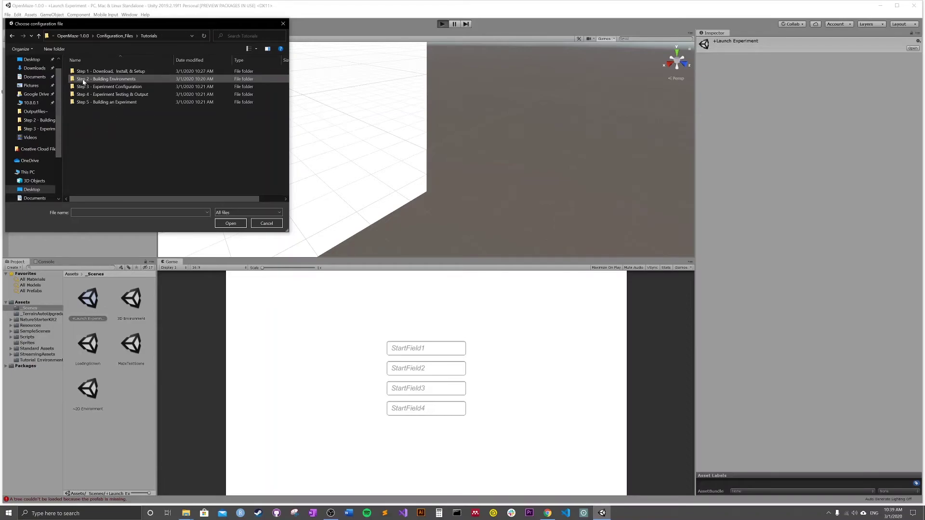
{"action": "double_click", "coordinate": [104, 72]}
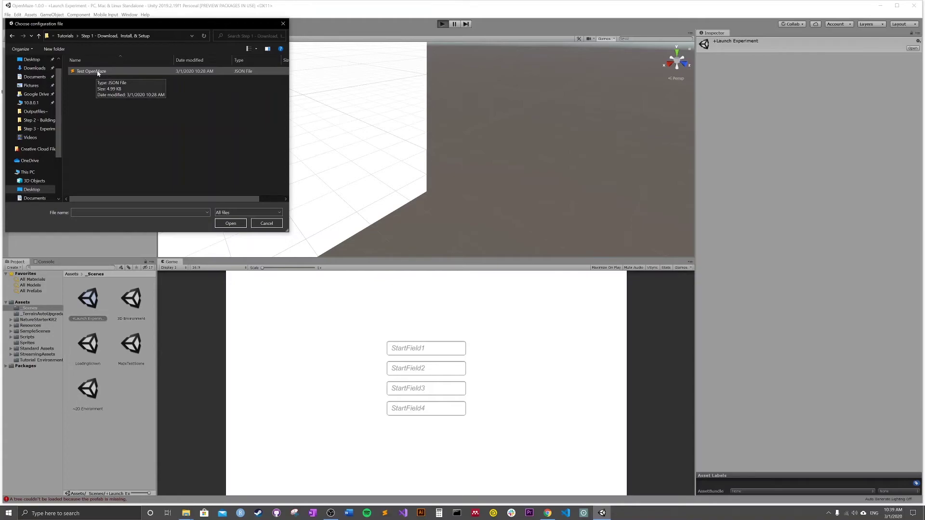
{"action": "left_click", "coordinate": [105, 73]}
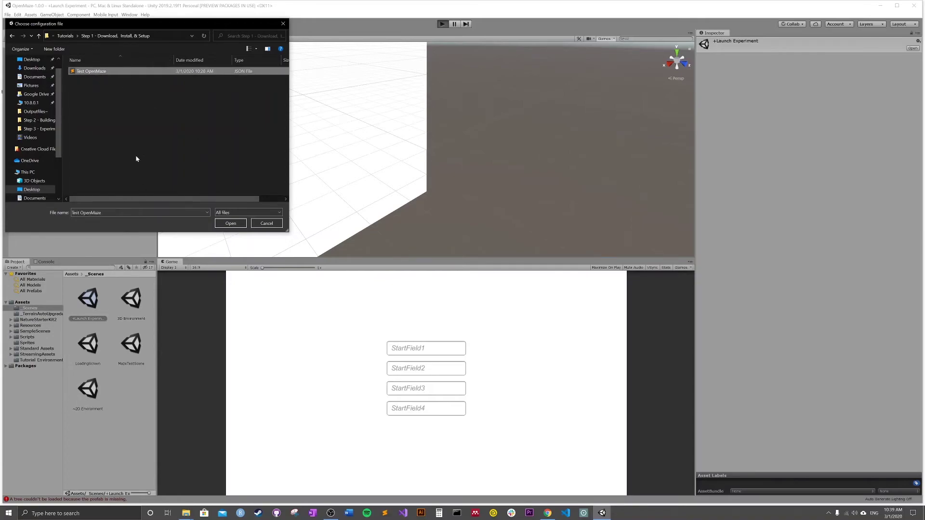
{"action": "left_click", "coordinate": [230, 223]}
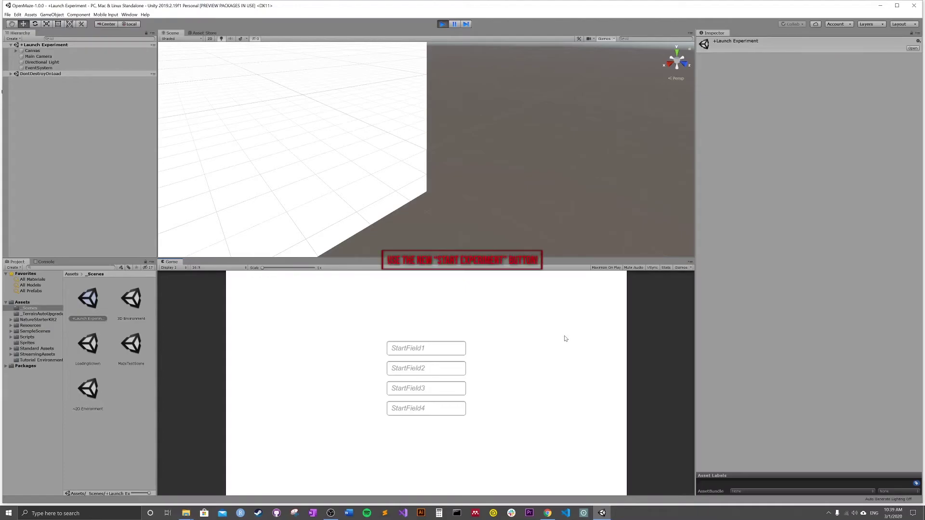
- Start the experiment, skip the instruction and Get Ready screens, and walk into the apple
{"action": "key", "text": "Return"}
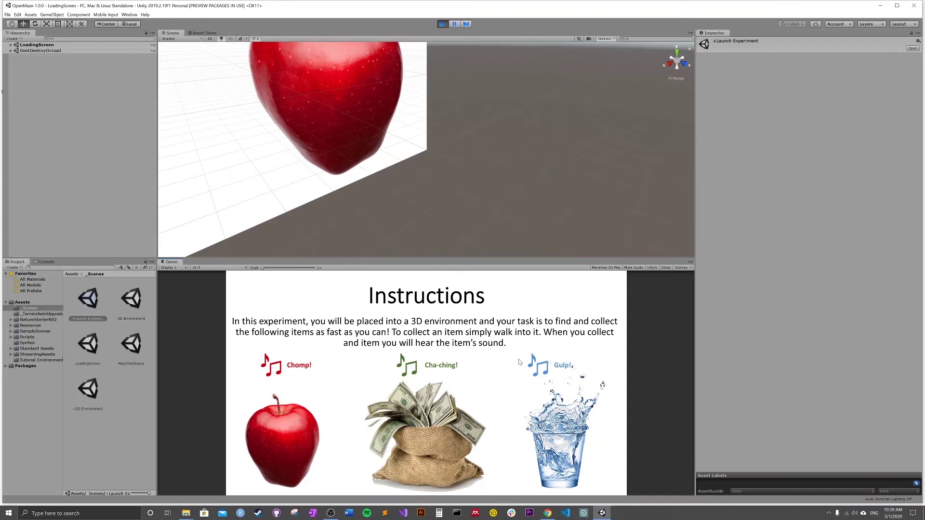
{"action": "key", "text": "space"}
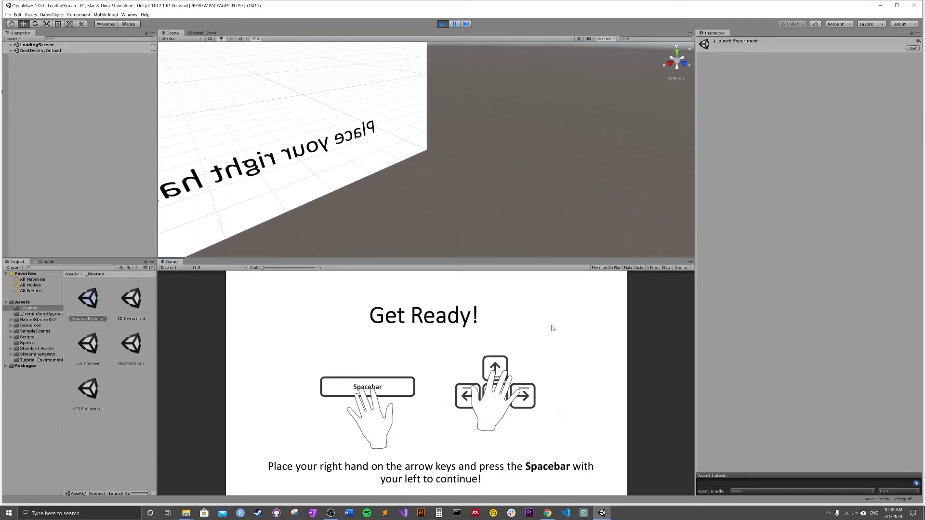
{"action": "key", "text": "space"}
{"action": "key", "text": "Left"}
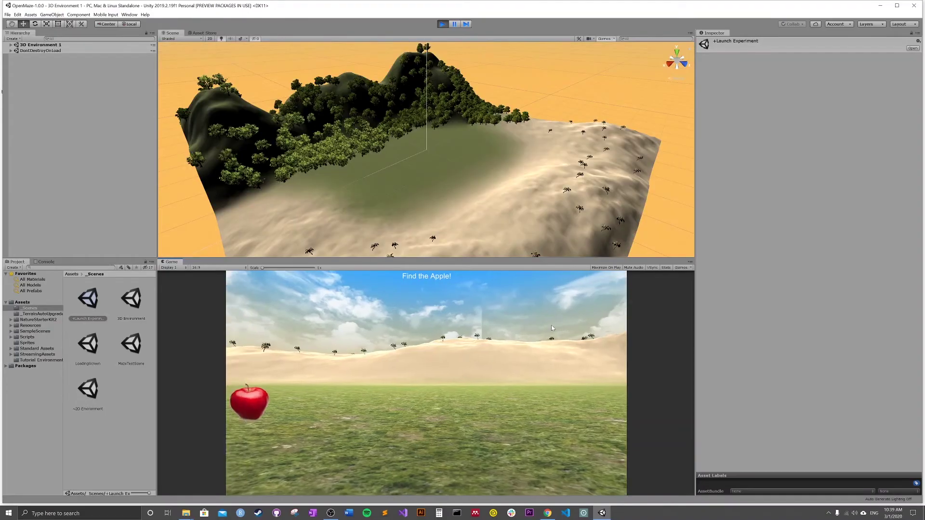
{"action": "key", "text": "Up"}
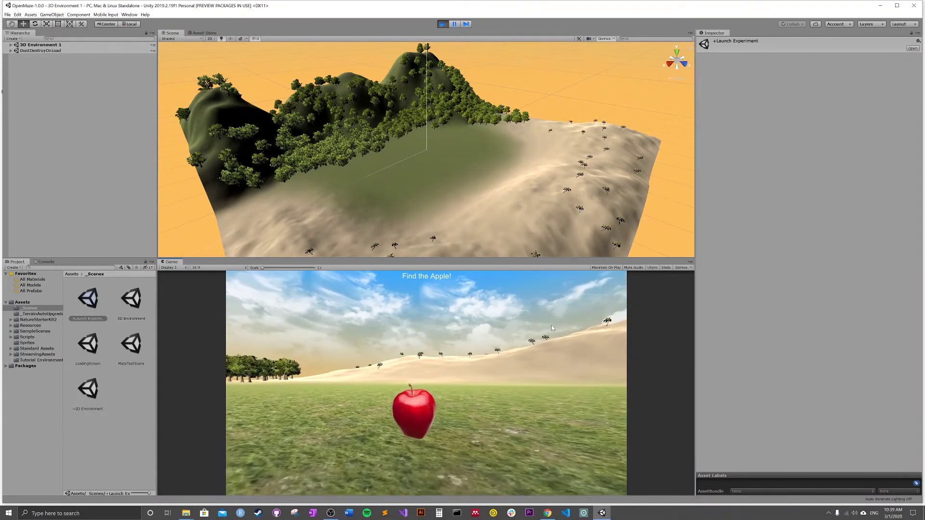
{"action": "key", "text": "Up"}
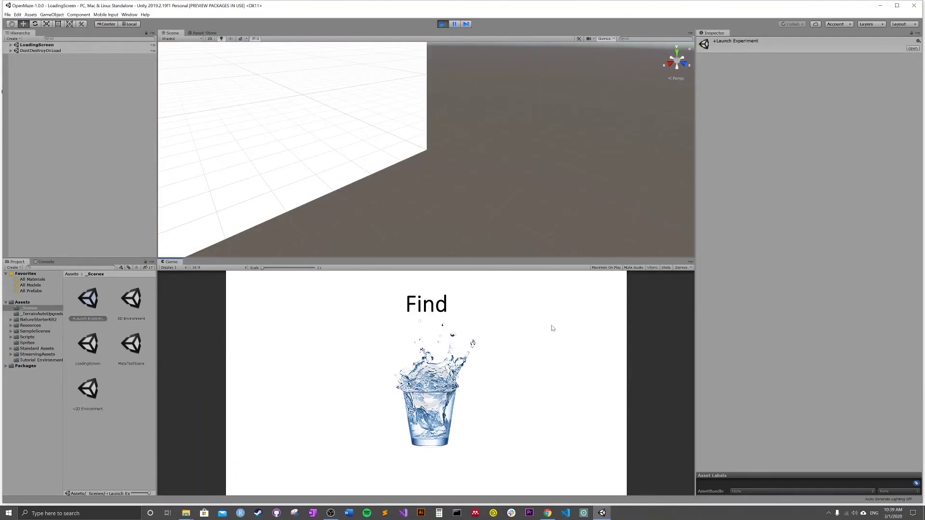
- Collect the water glass and then the money bag to reach the 'Great Work!' screen
{"action": "key", "text": "Right"}
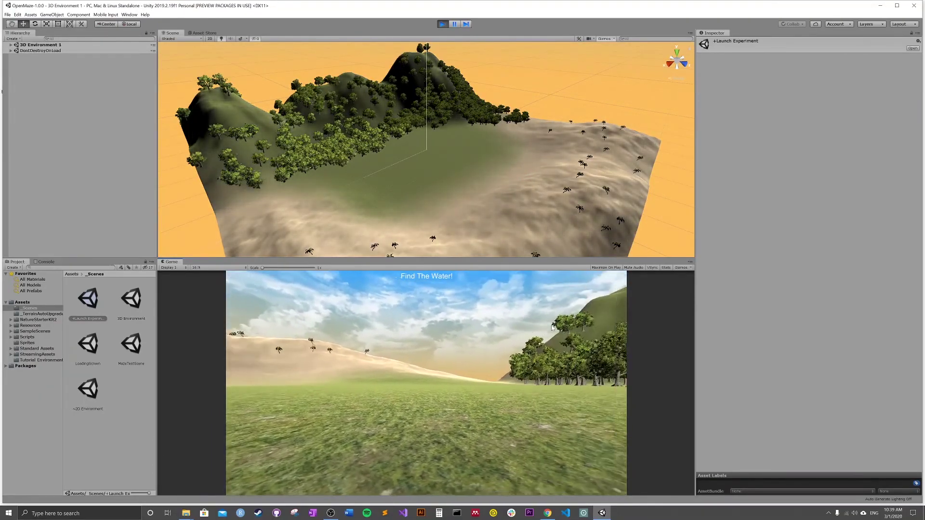
{"action": "key", "text": "Right"}
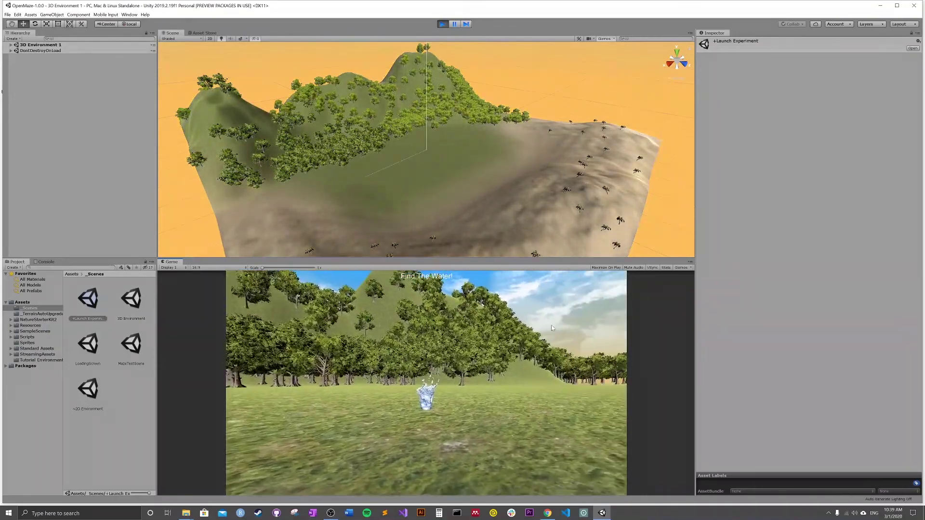
{"action": "key", "text": "Up"}
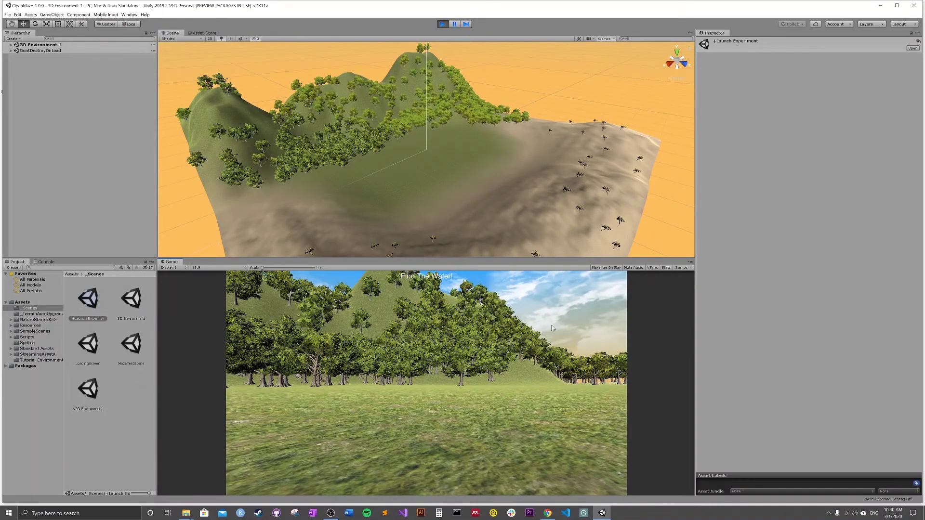
{"action": "key", "text": "Left"}
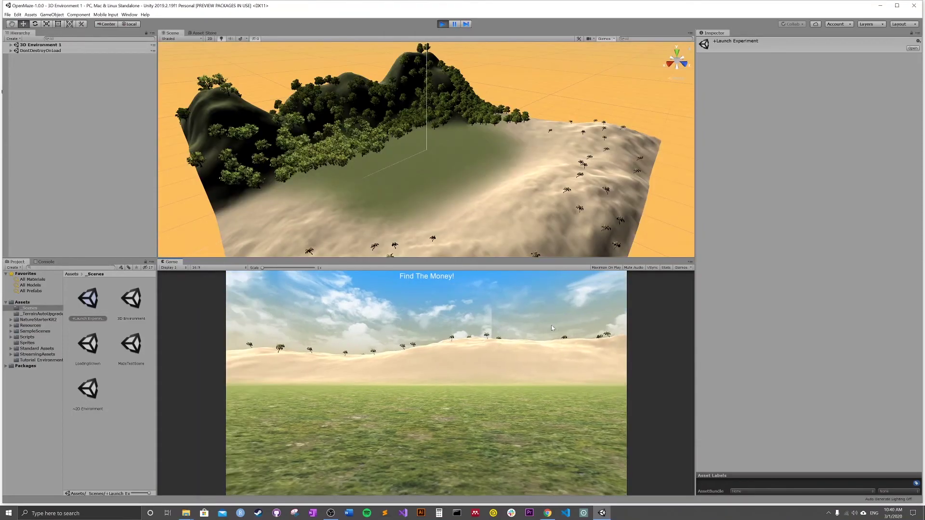
{"action": "key", "text": "Left"}
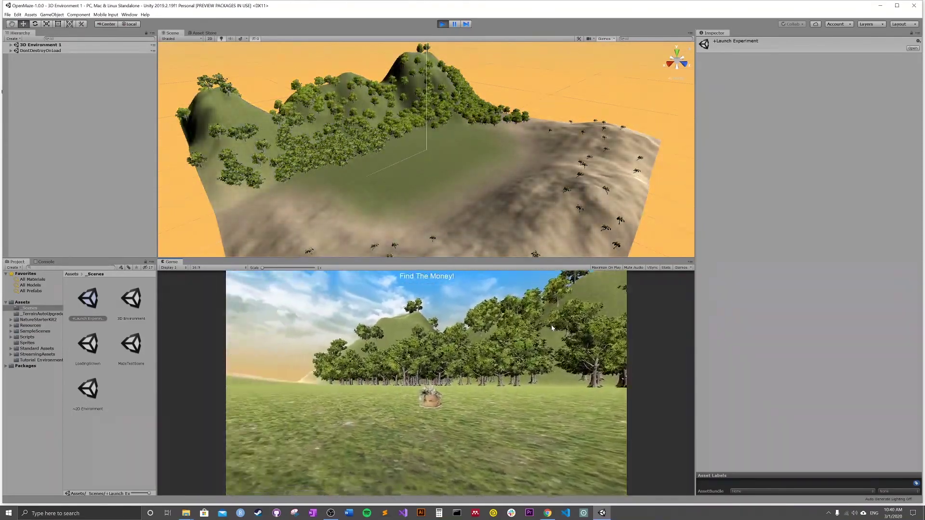
{"action": "key", "text": "Up"}
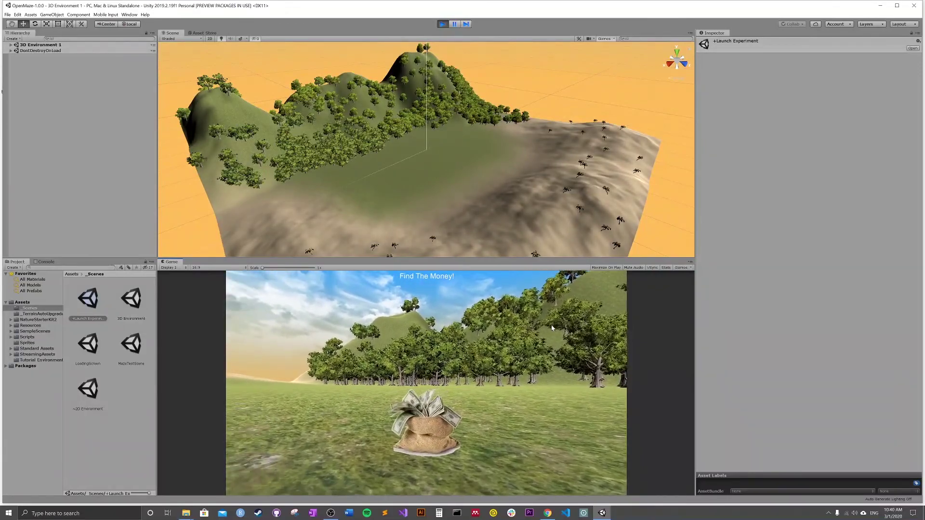
{"action": "key", "text": "Up"}
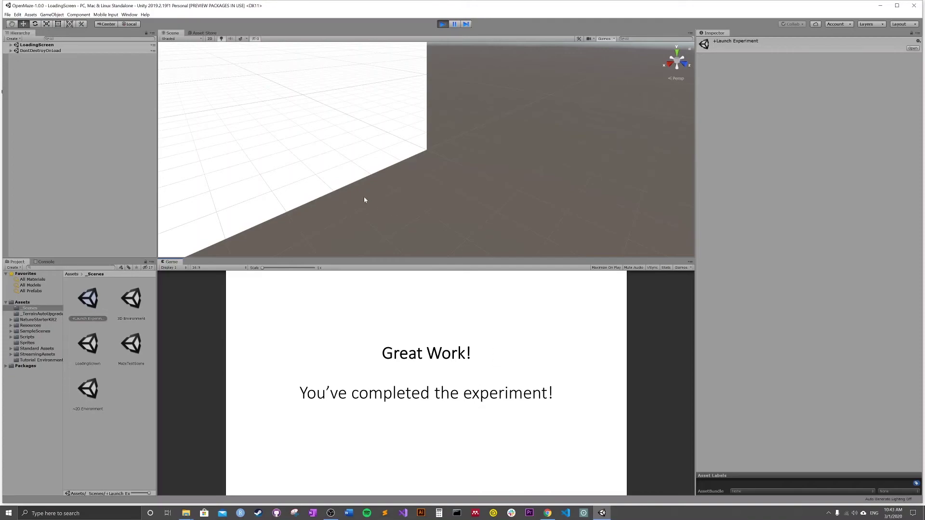
- Exit Play mode to return to the +Launch Experiment start fields
{"action": "left_click", "coordinate": [442, 25]}
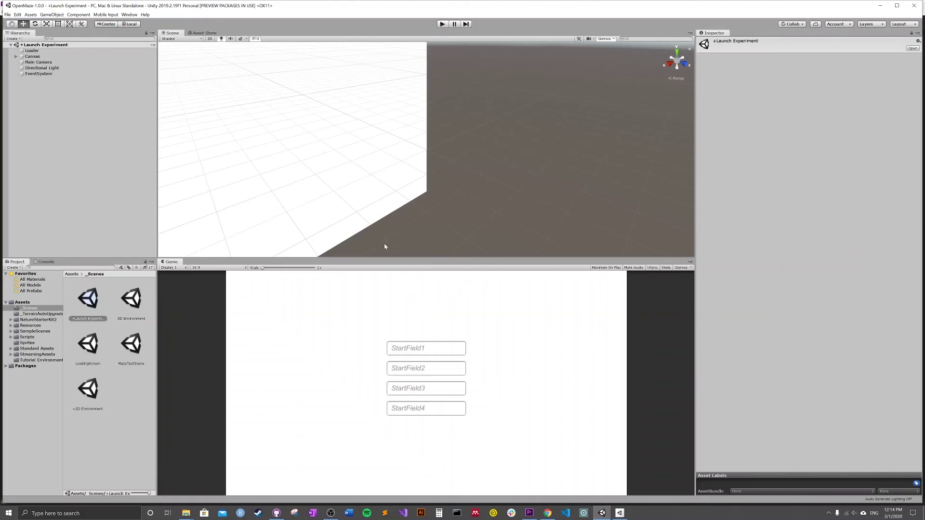
- Remove the 3D Environment 1 and 2 tutorial scenes from Build Settings' Scenes In Build list
{"action": "left_click", "coordinate": [7, 15]}
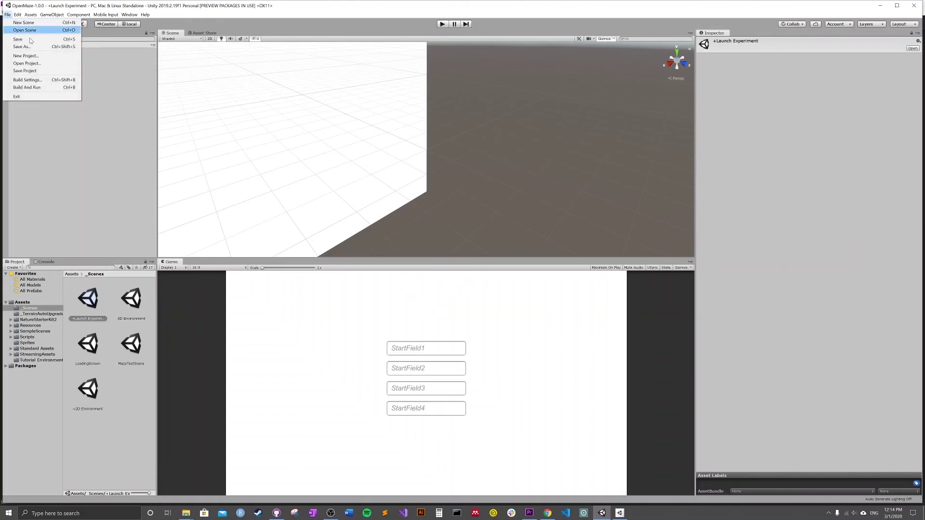
{"action": "left_click", "coordinate": [38, 80]}
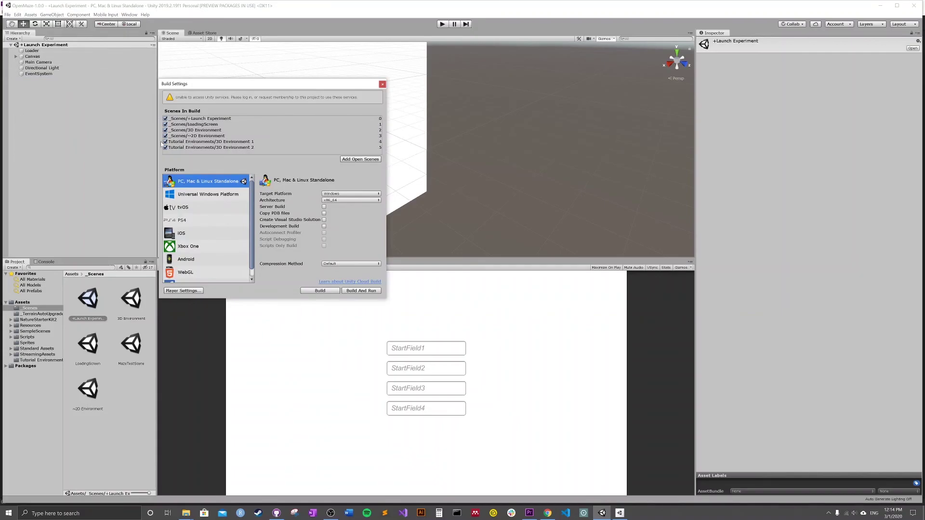
{"action": "left_click", "coordinate": [198, 143]}
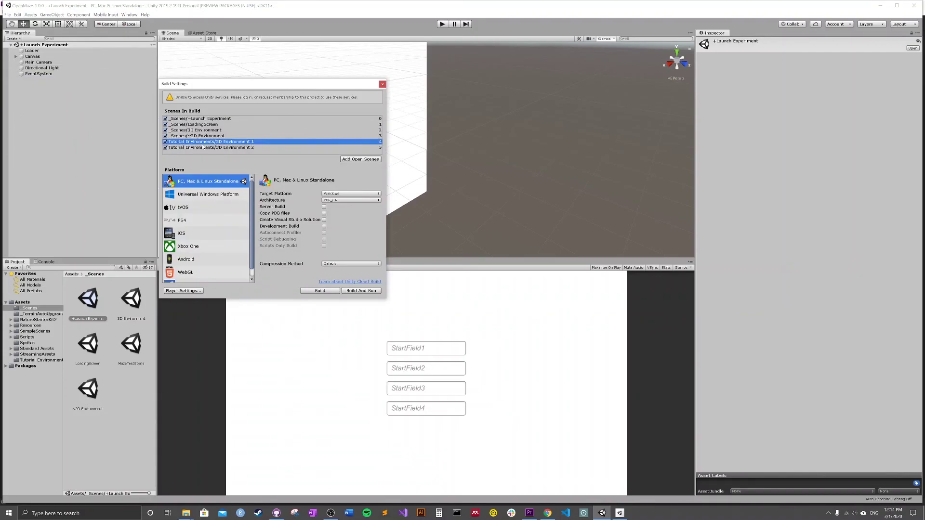
{"action": "left_click", "coordinate": [234, 149], "text": "shift"}
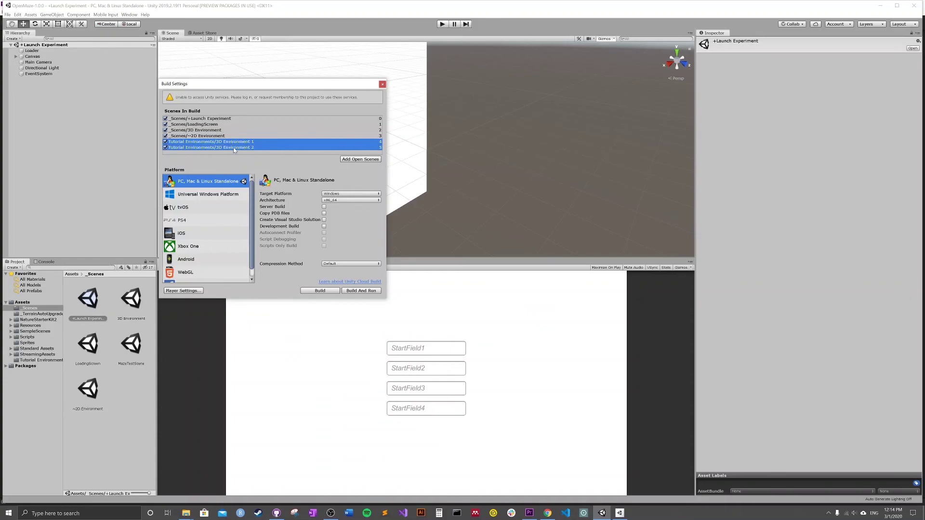
{"action": "right_click", "coordinate": [234, 149]}
{"action": "left_click", "coordinate": [251, 154]}
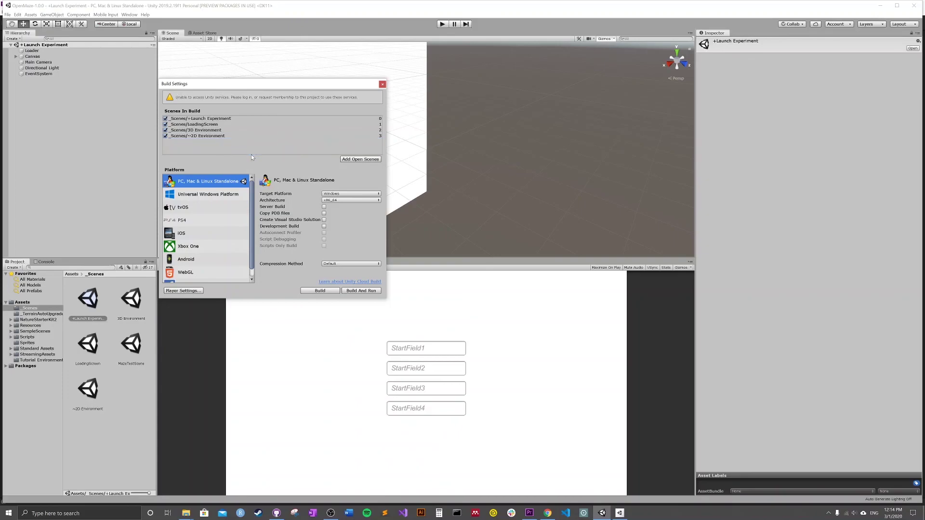